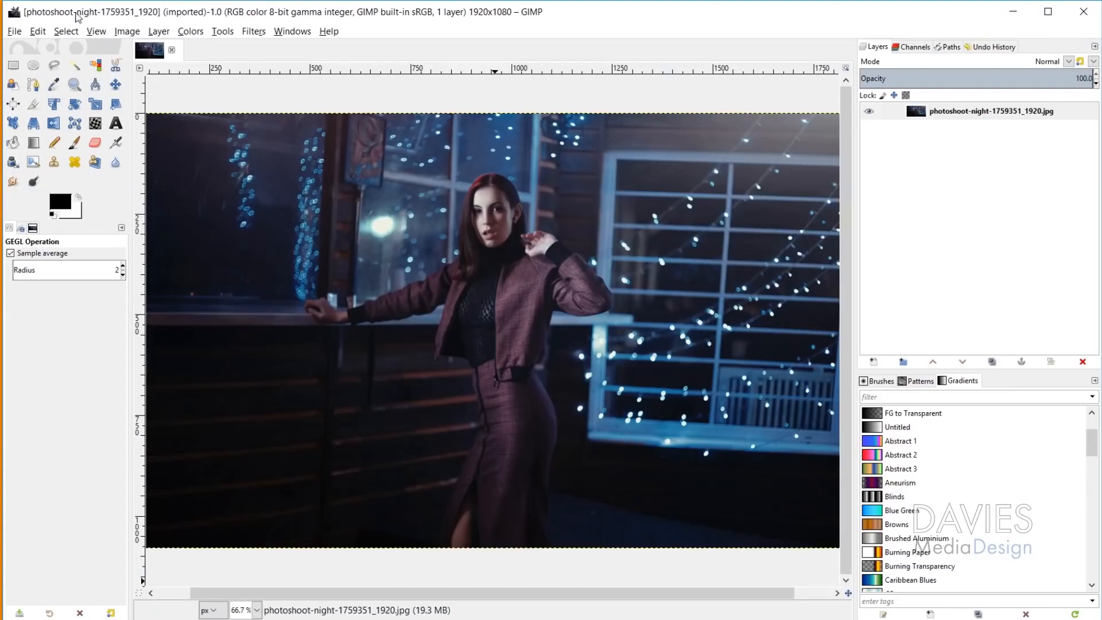
Step: Create a new 1920 × 1080 px RGB image at 300 ppi filled with the background color, and activate the Move tool
left_click(14, 33)
left_click(25, 52)
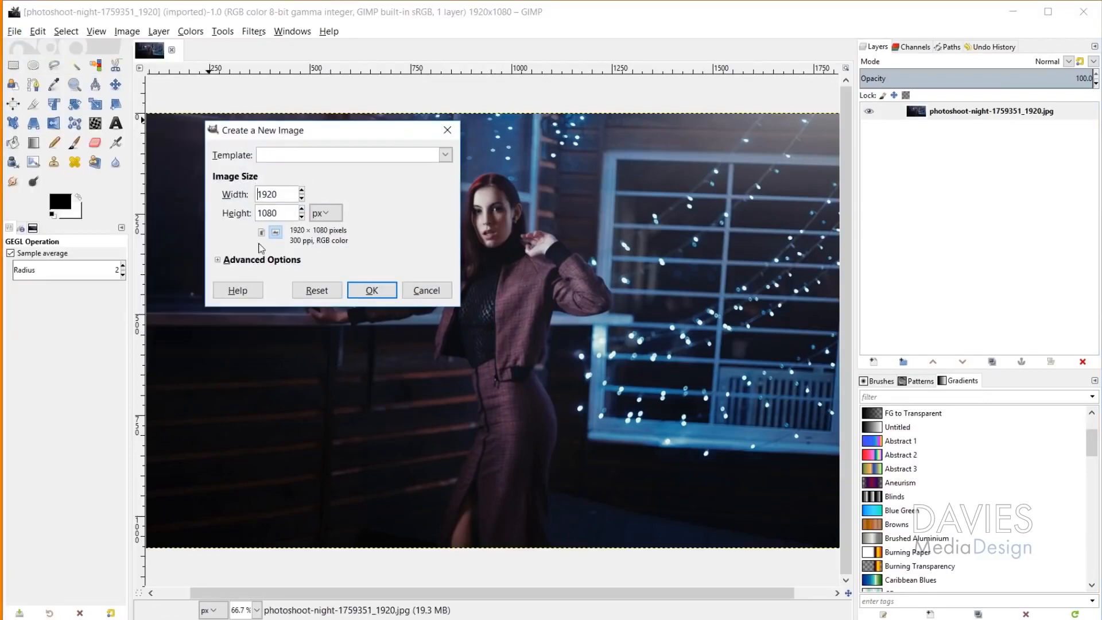
left_click(269, 260)
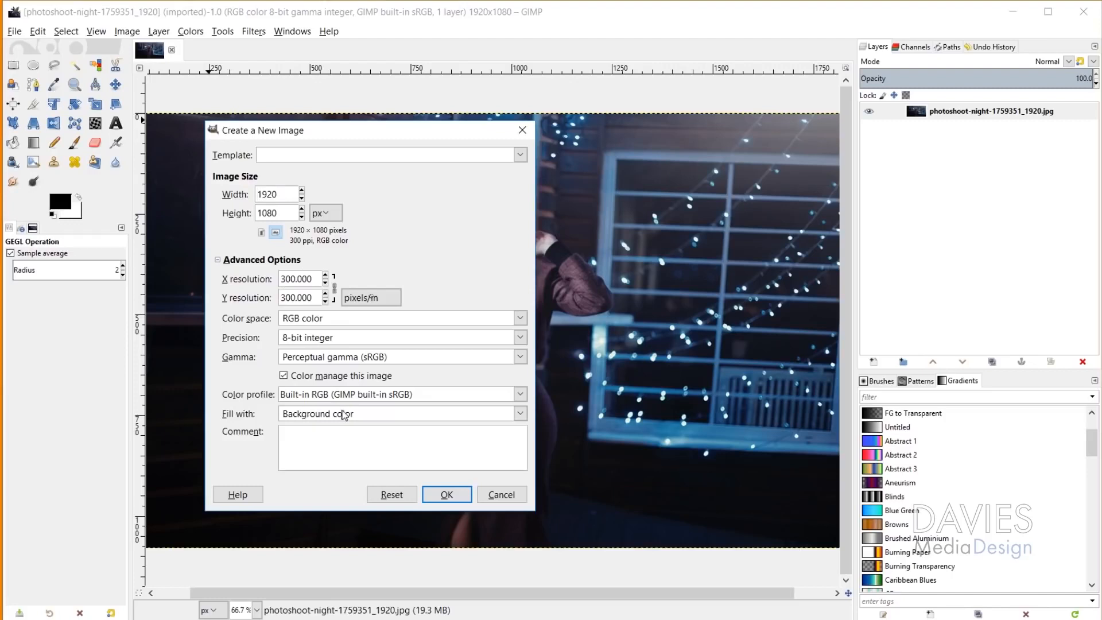
left_click(457, 496)
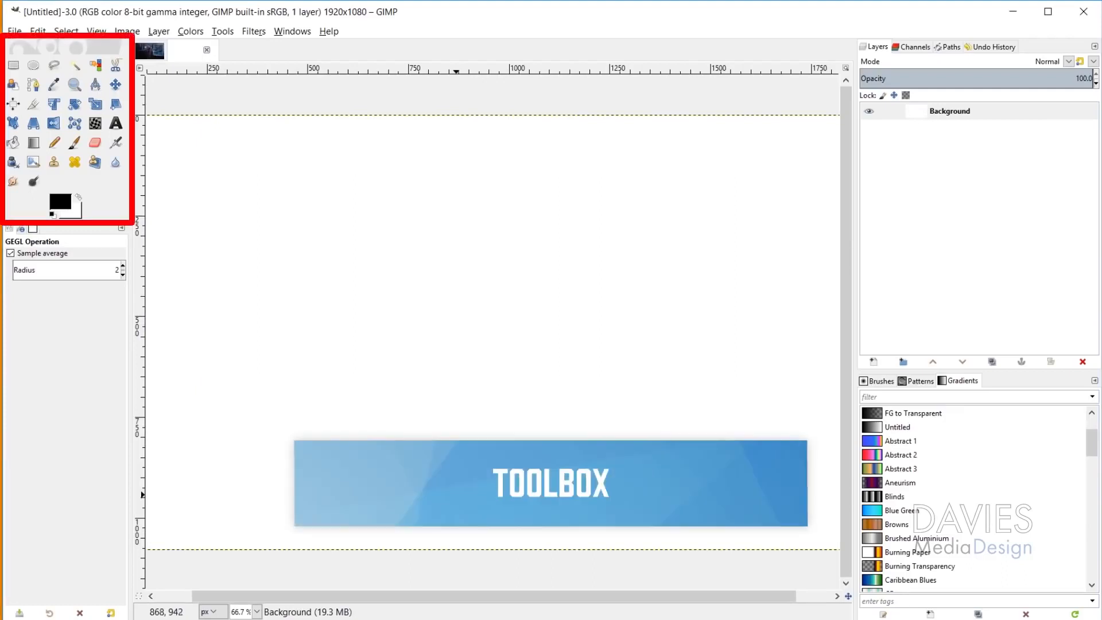
left_click(116, 85)
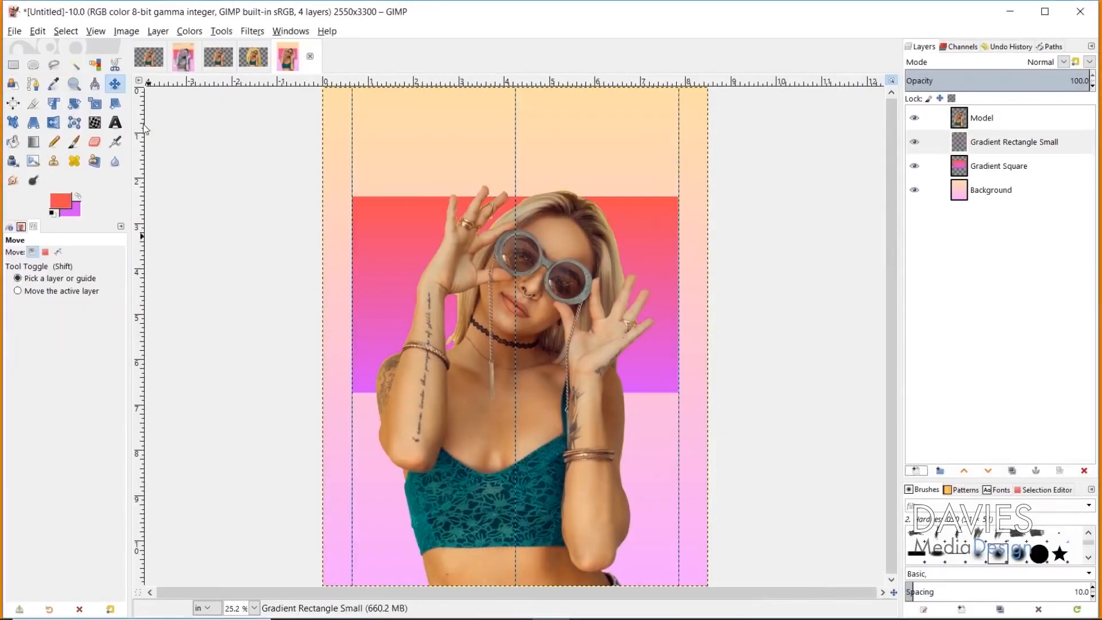
Step: Draw a rectangular selection over the model's lower arm in the three-layer Gradient Square composition
key("r")
left_click_drag(352, 409, 478, 430)
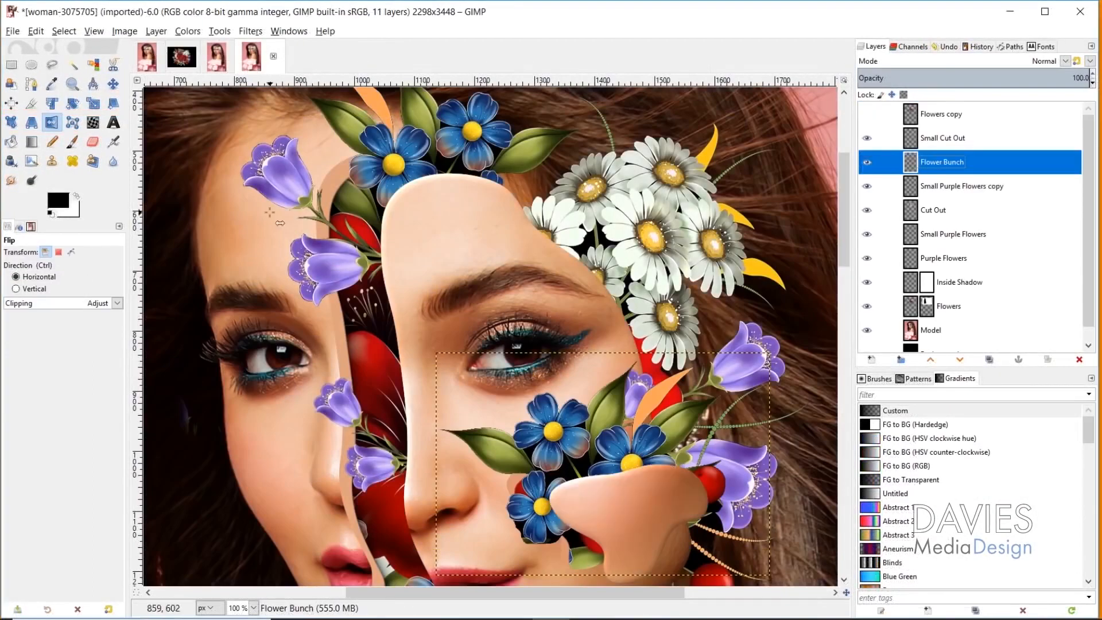
Step: Scale the Flower Bunch layer down on the model's cheek, keeping its aspect ratio
key("shift+s")
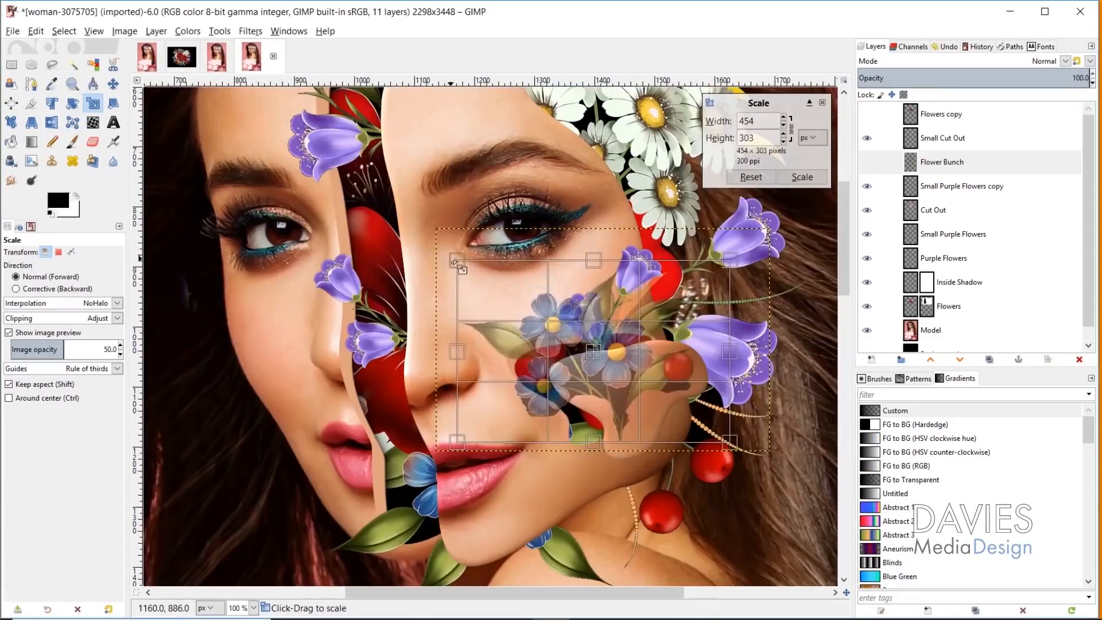
left_click_drag(701, 406, 615, 419)
key("Return")
Step: Rotate the Flower Bunch layer slightly and move it below the Small Purple Flowers copy layer
left_click(72, 103)
left_click_drag(521, 349, 522, 371)
key("Return")
left_click_drag(918, 163, 918, 196)
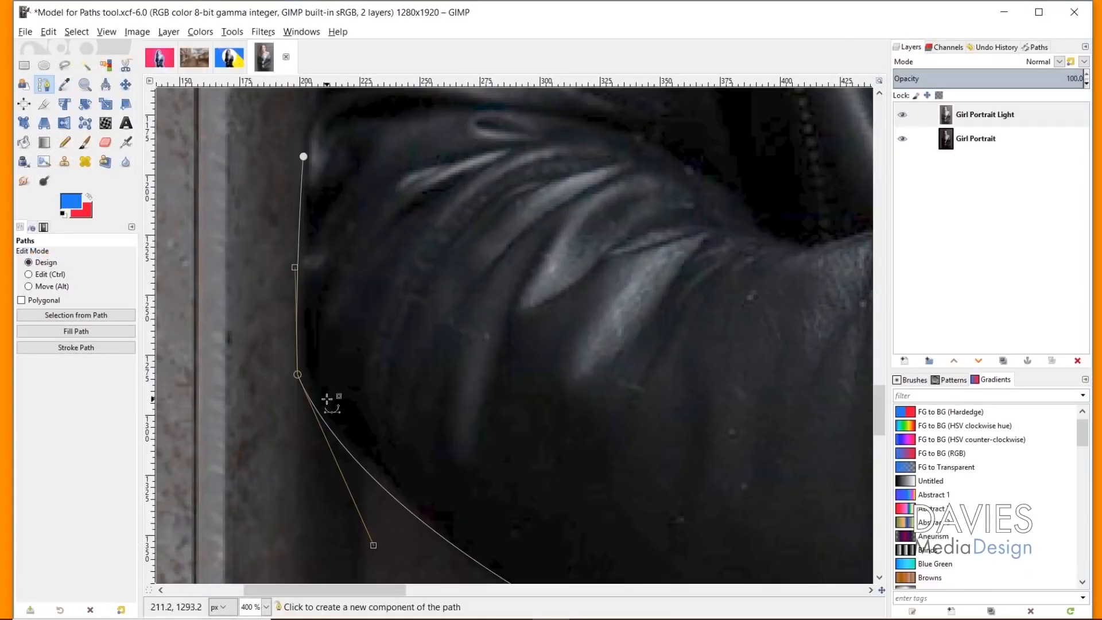
left_click(303, 156)
scroll(313, 485, "up", 1)
scroll(339, 337, "up", 1)
left_click_drag(314, 229, 349, 220)
scroll(407, 378, "up", 1)
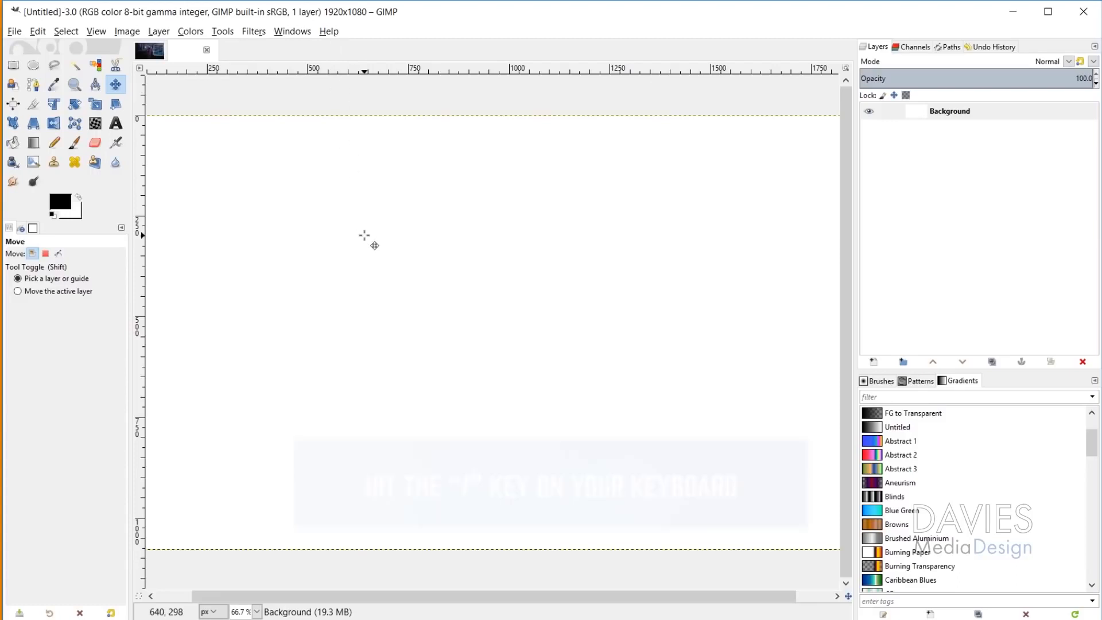
Step: Search the available actions for "vignette", preview the Vignette filter on the blank image and cancel it
key("slash")
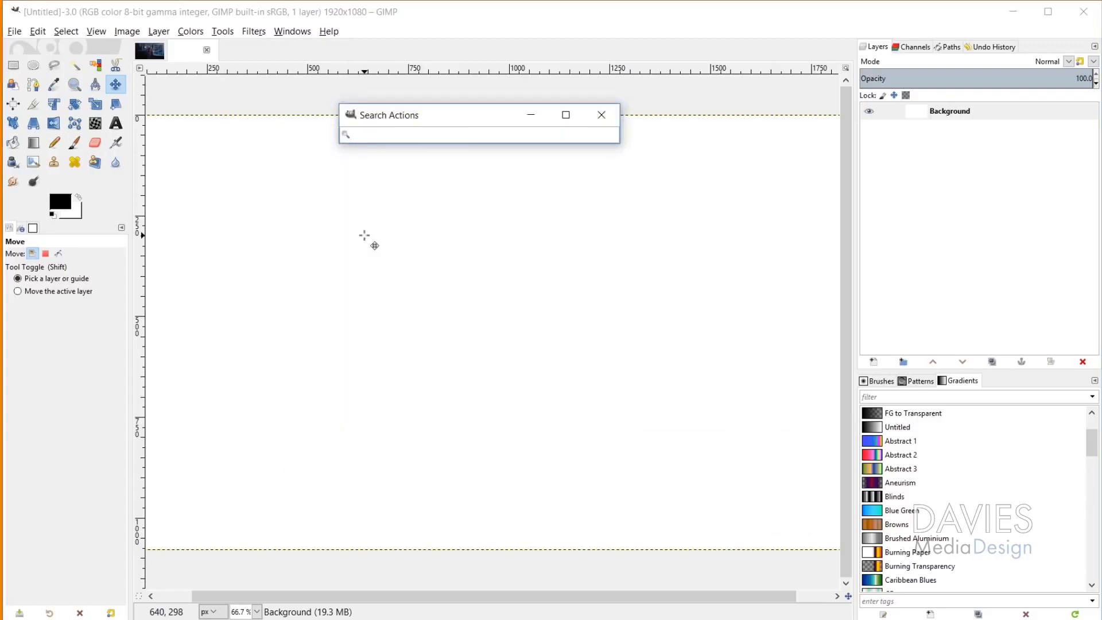
type("vignette")
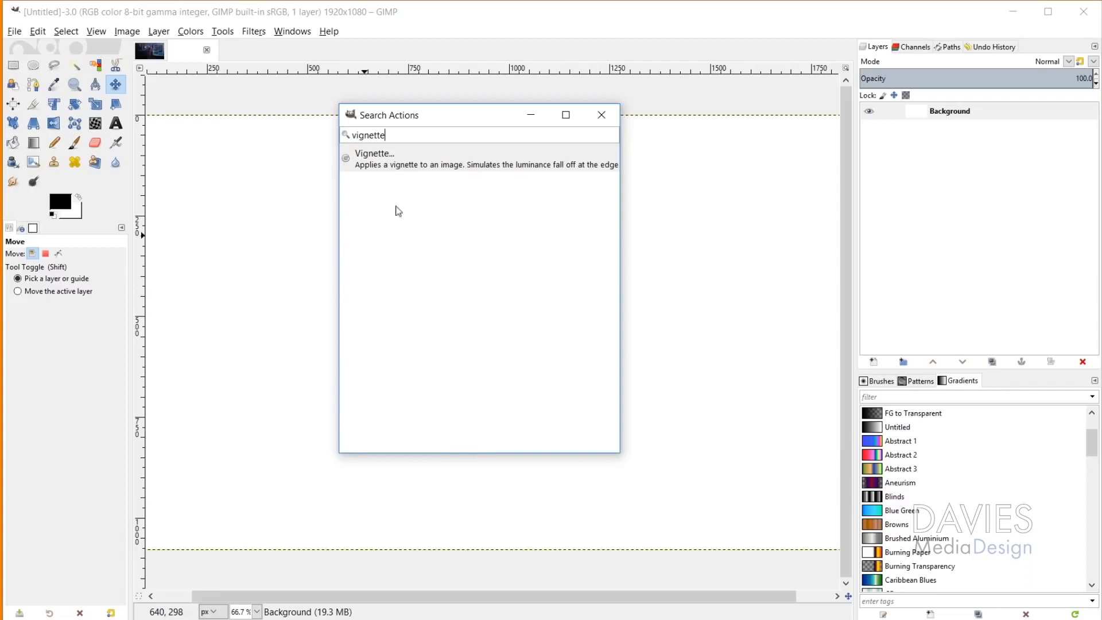
left_click(432, 165)
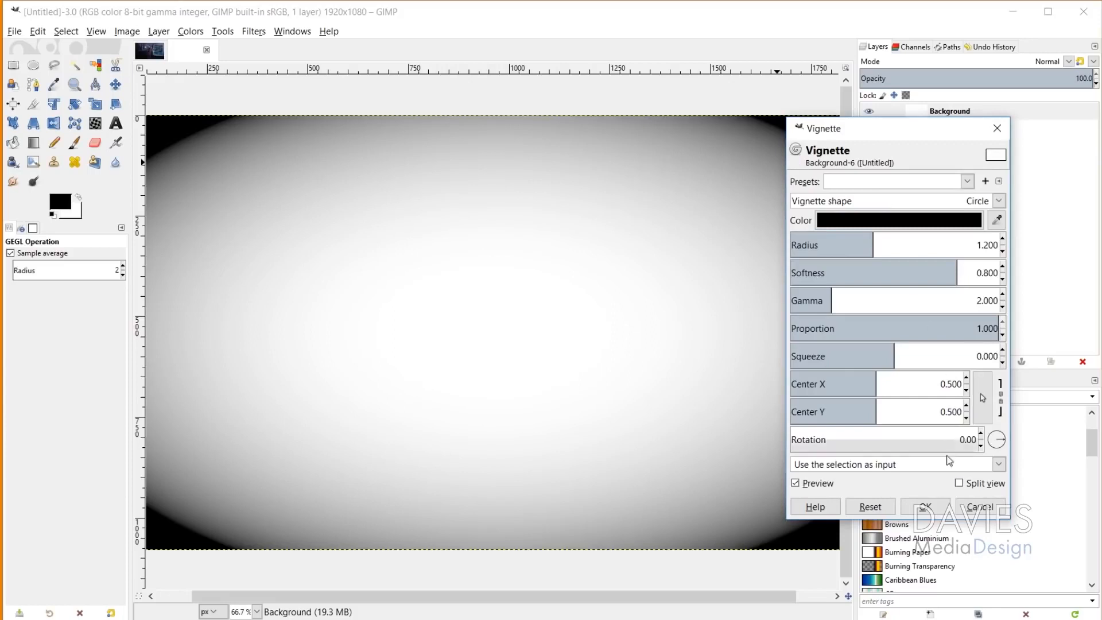
left_click(980, 506)
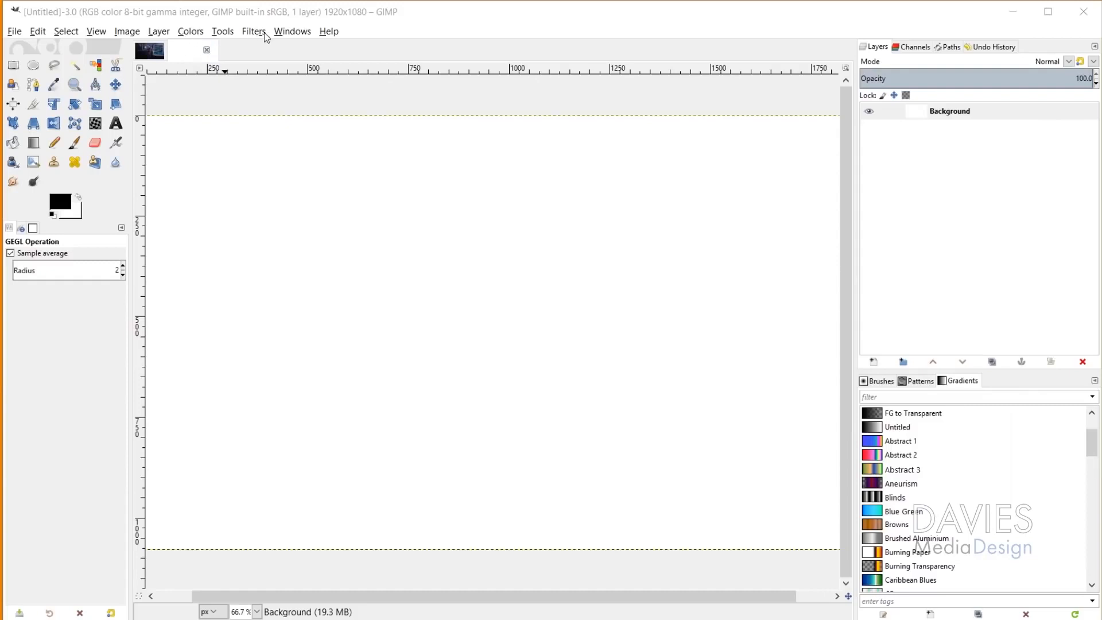
Step: Switch to the photoshoot-night-1759351_1920.jpg image and select its layer
left_click(190, 33)
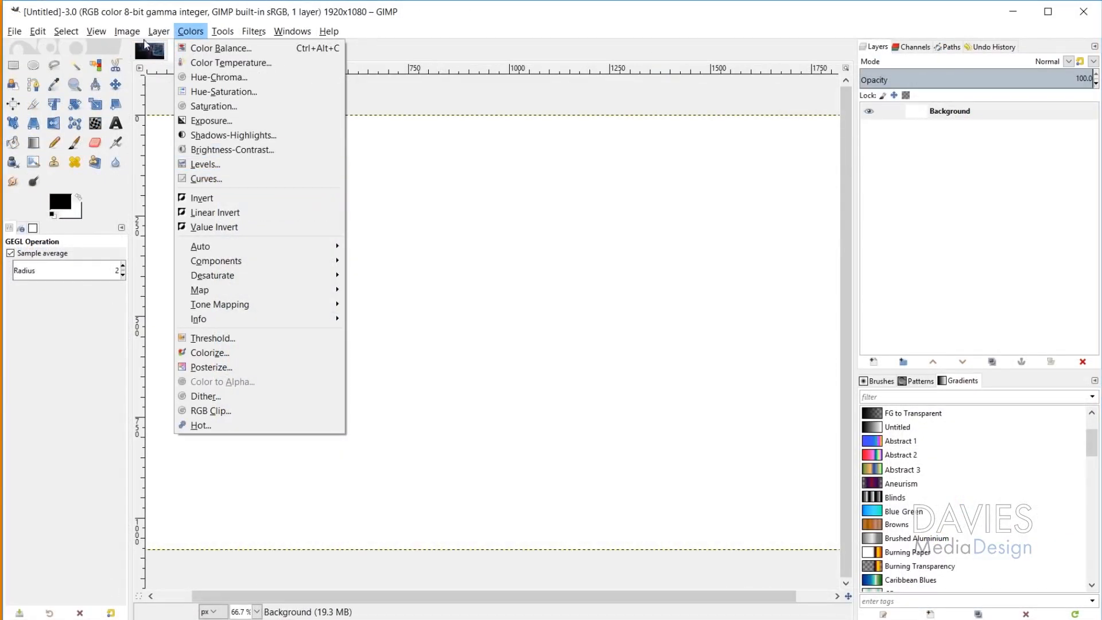
left_click(157, 55)
left_click(159, 56)
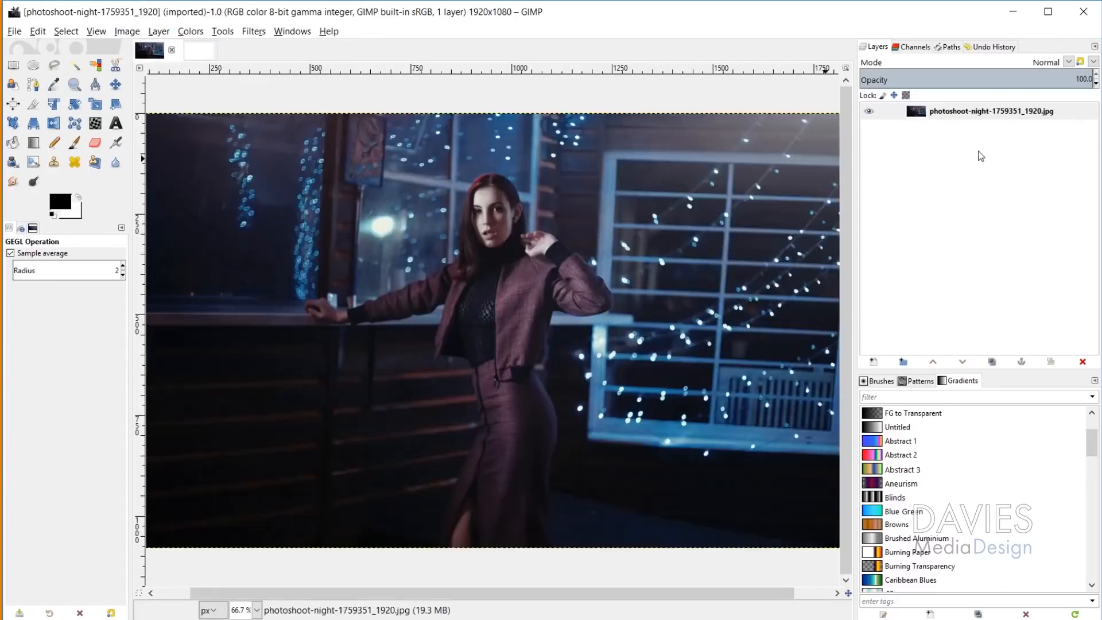
left_click(1027, 112)
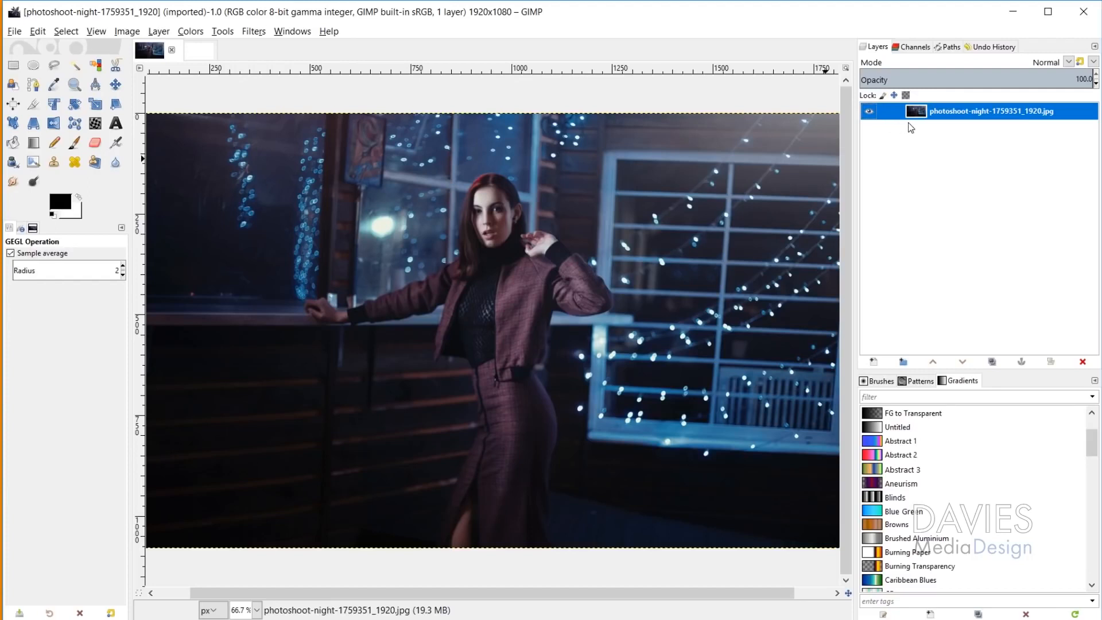
Step: Examine the automatic color corrections and the Blur, Enhance, Light and Shadow, Map and Animation filters, including Little Planet
left_click(190, 32)
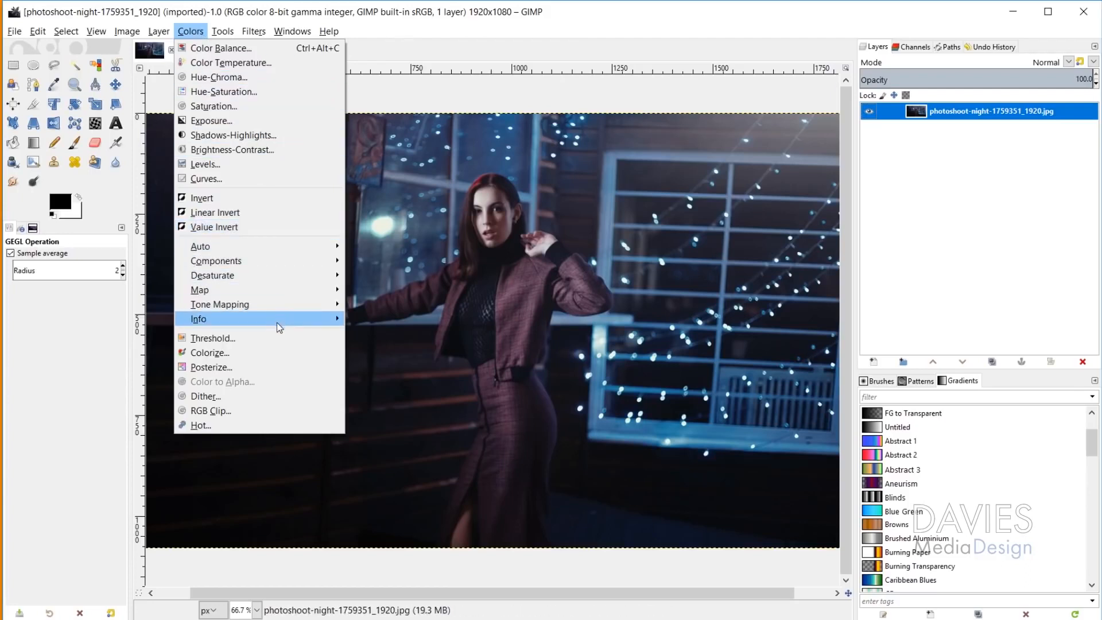
mouse_move(291, 242)
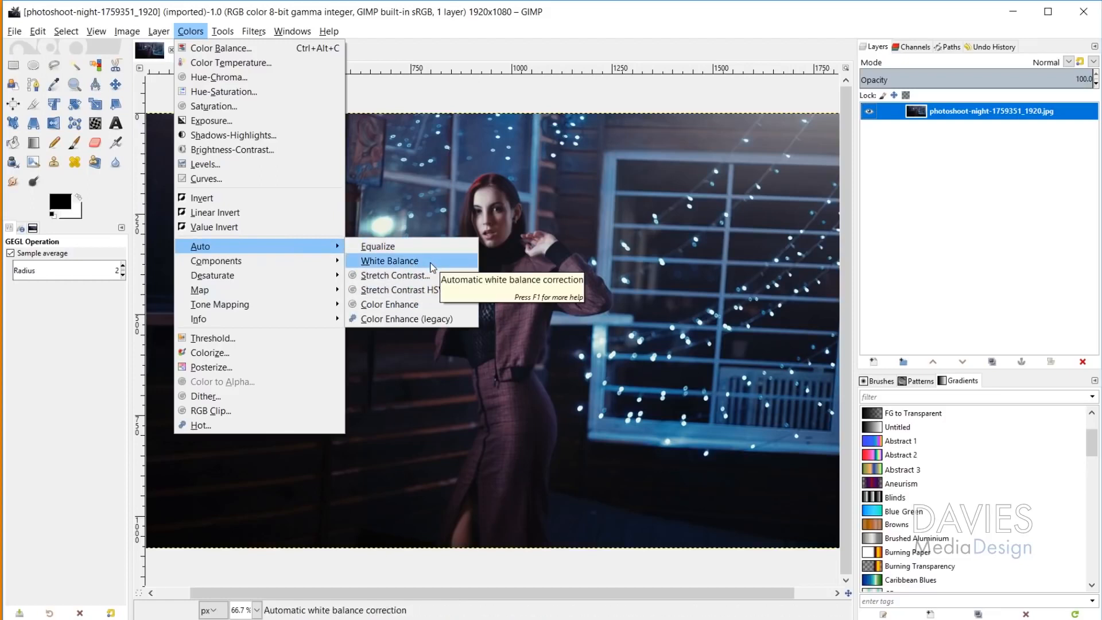
mouse_move(261, 34)
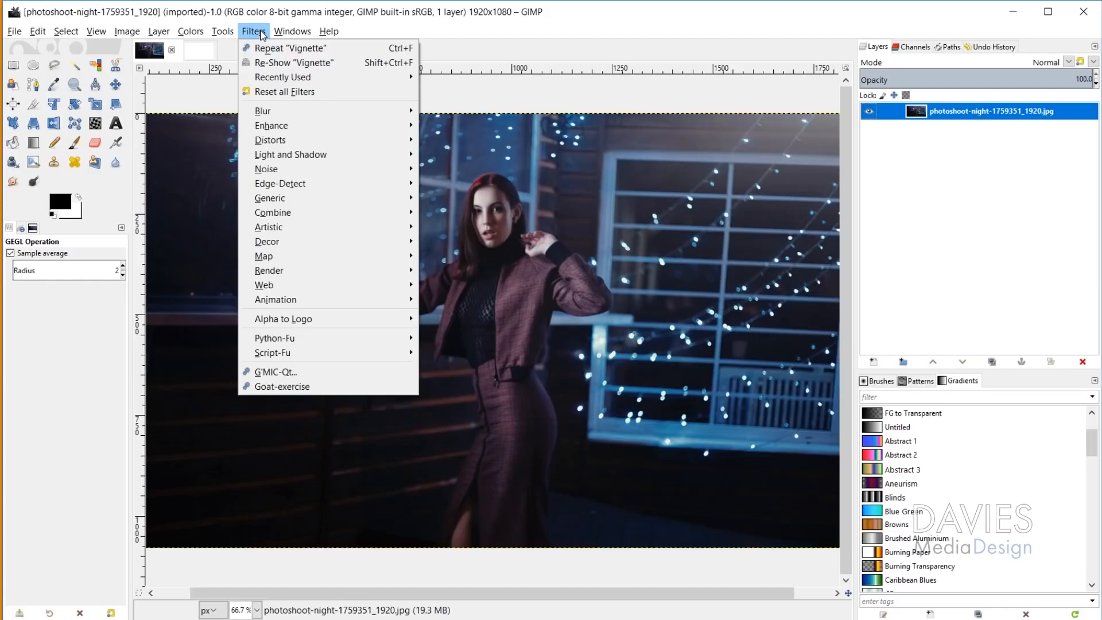
mouse_move(298, 117)
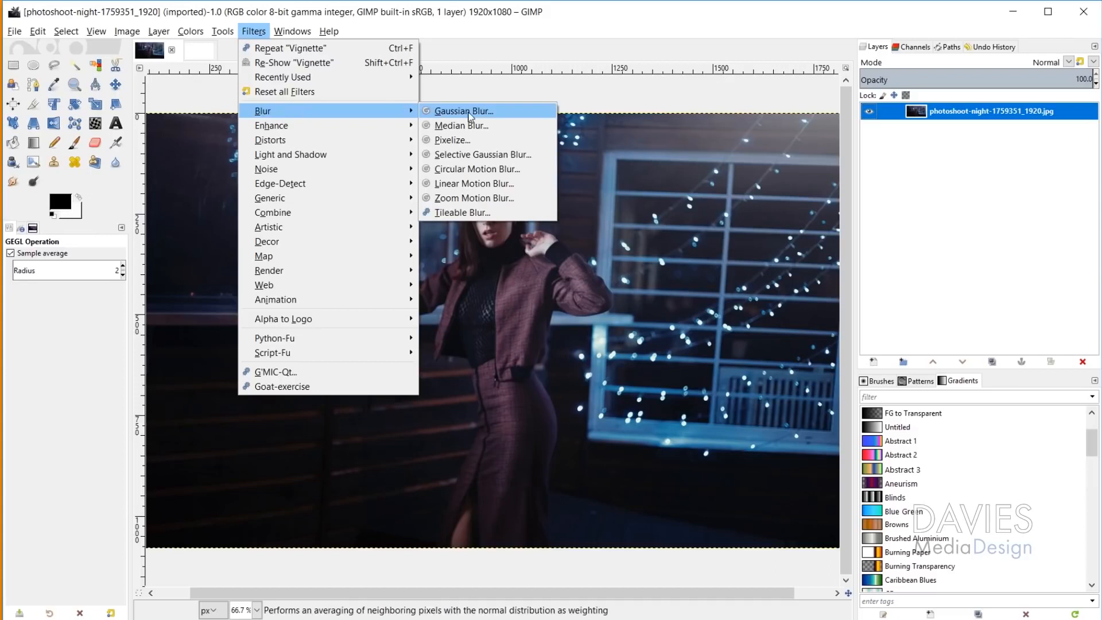
mouse_move(349, 129)
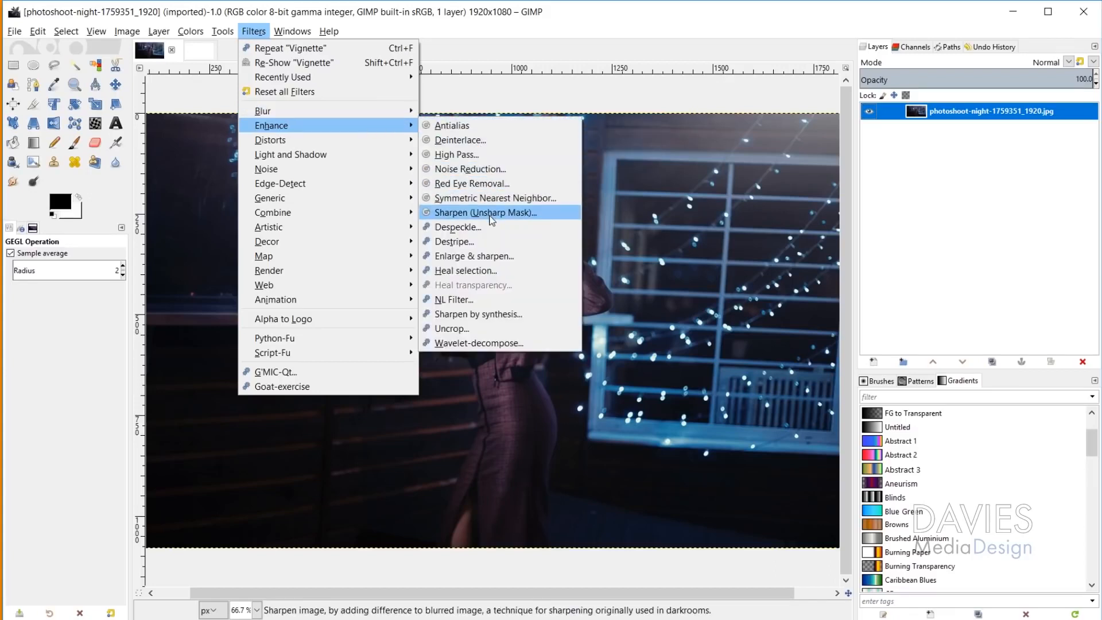
mouse_move(342, 158)
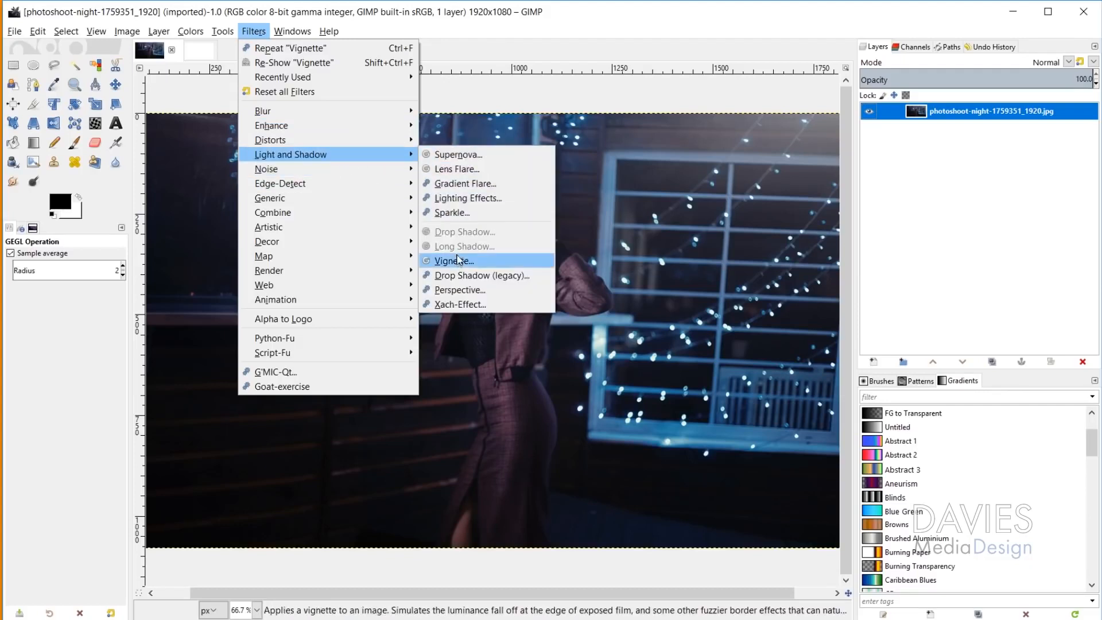
mouse_move(381, 258)
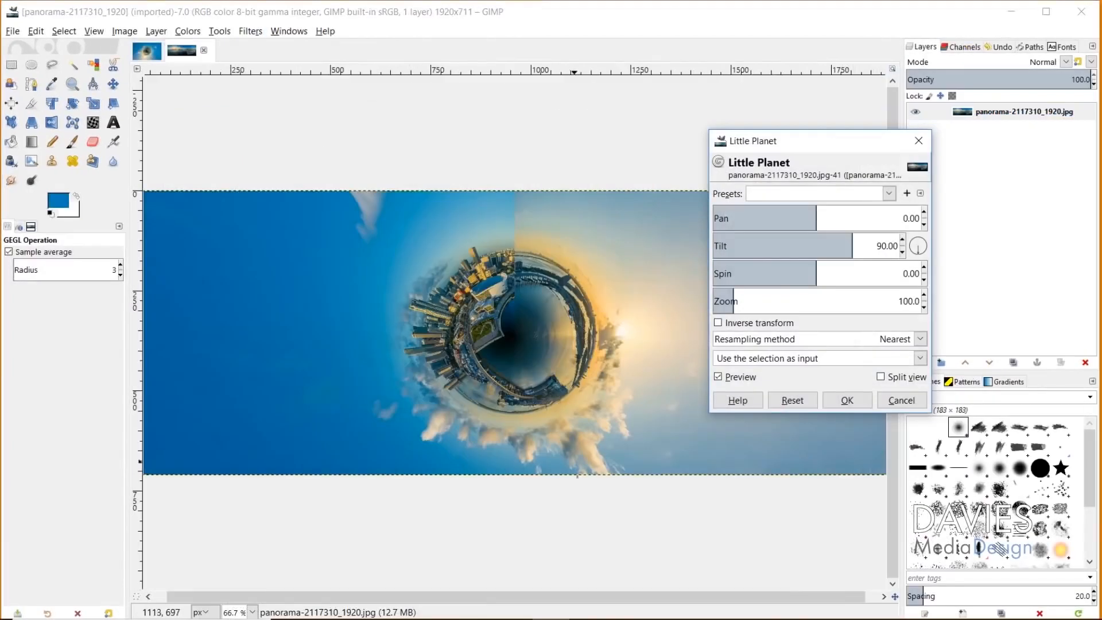
left_click(779, 211)
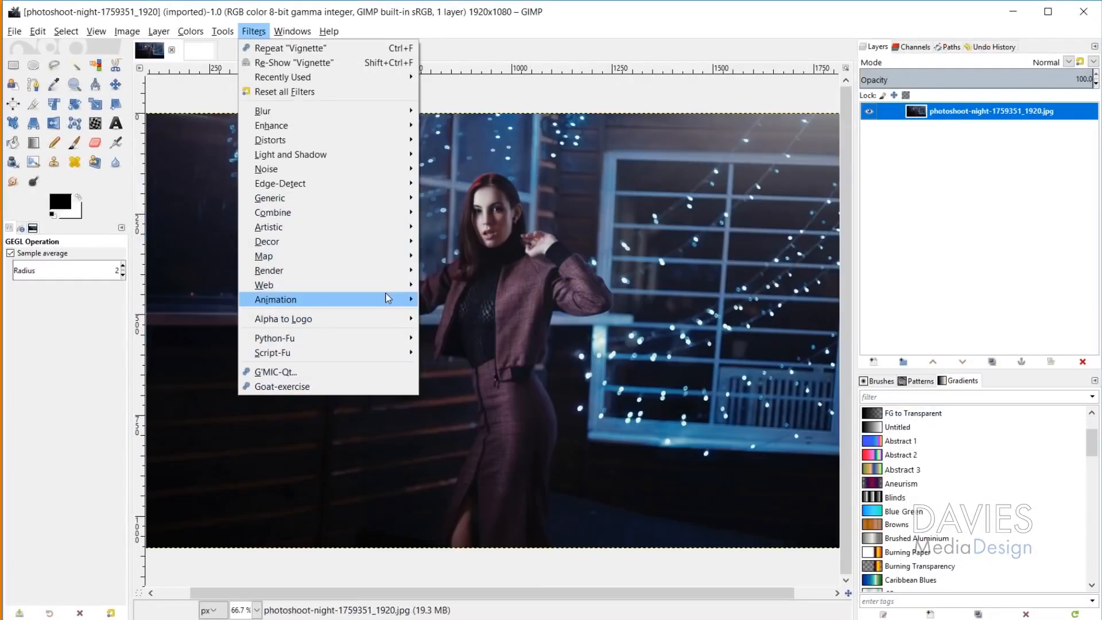
mouse_move(386, 299)
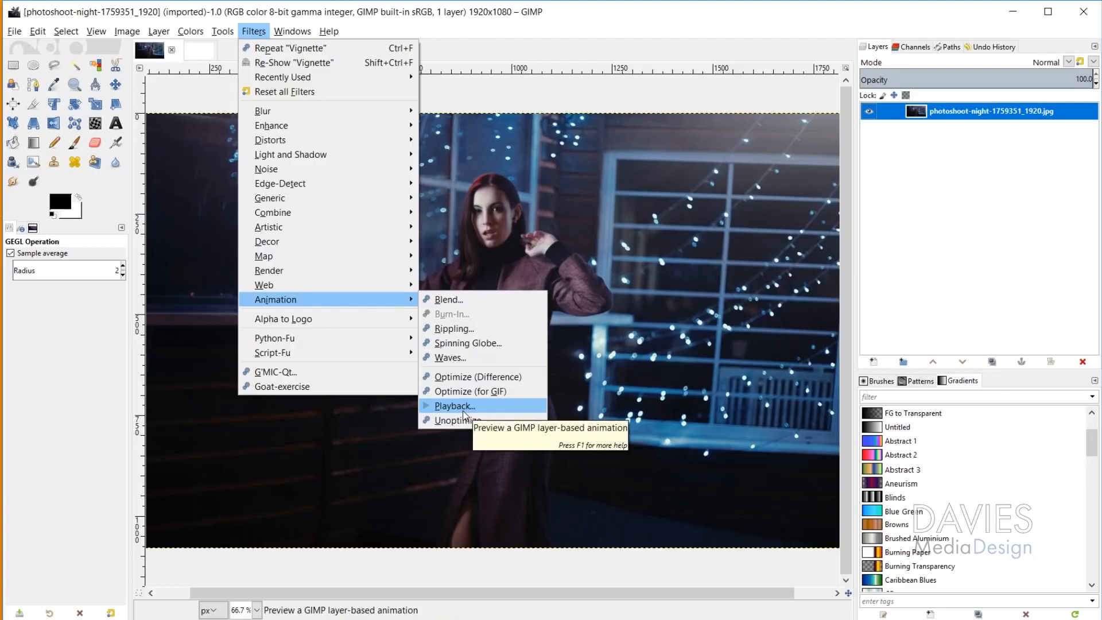
left_click(984, 164)
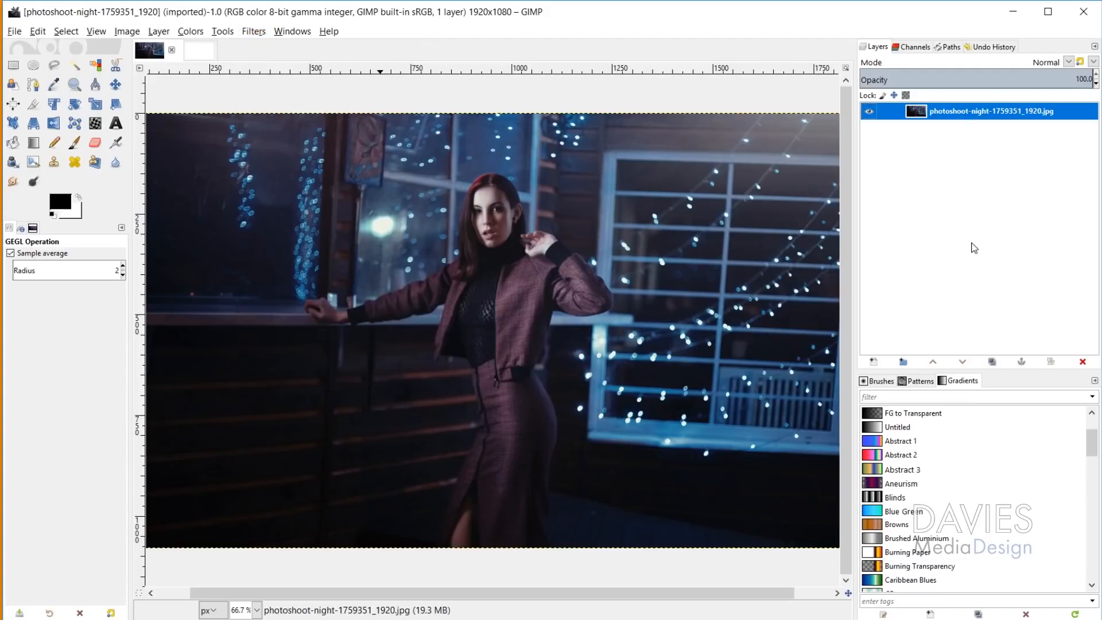
Step: Switch to the blank untitled image and open the list of layer modes for its Background layer
left_click(193, 53)
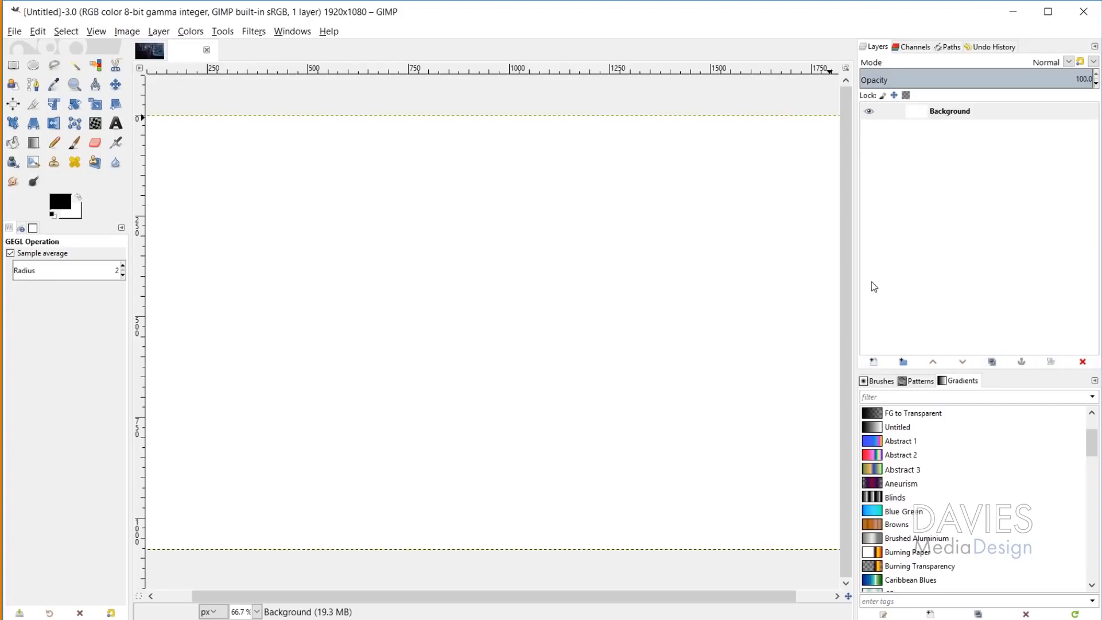
left_click(1001, 62)
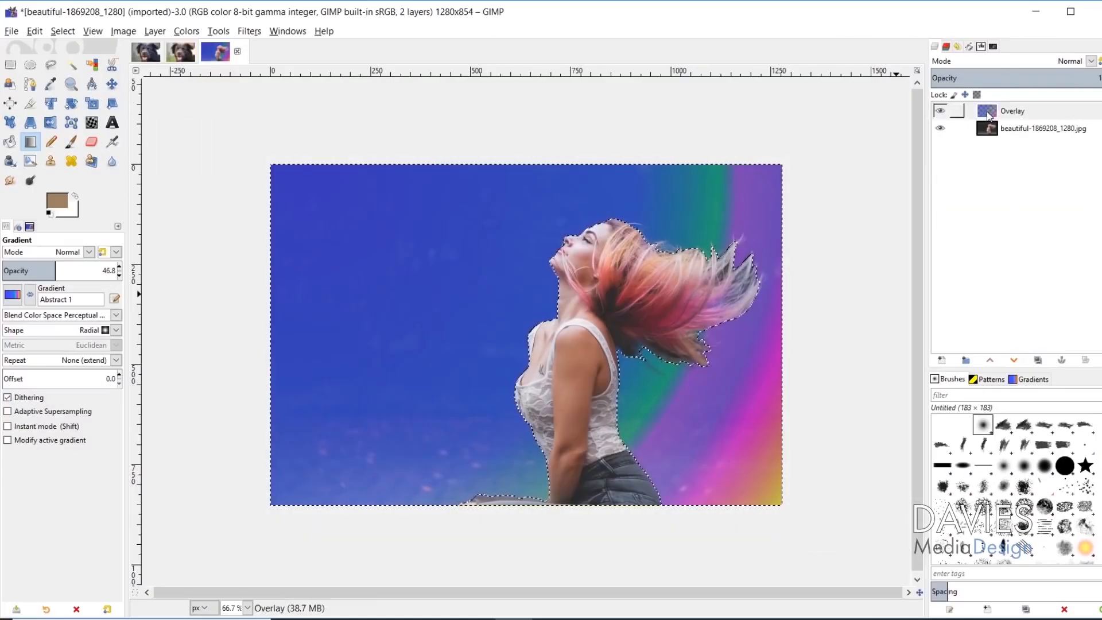
Step: Set the blend mode of the Overlay layer above the beautiful-1869208_1280.jpg photo to Soft light
left_click(987, 115)
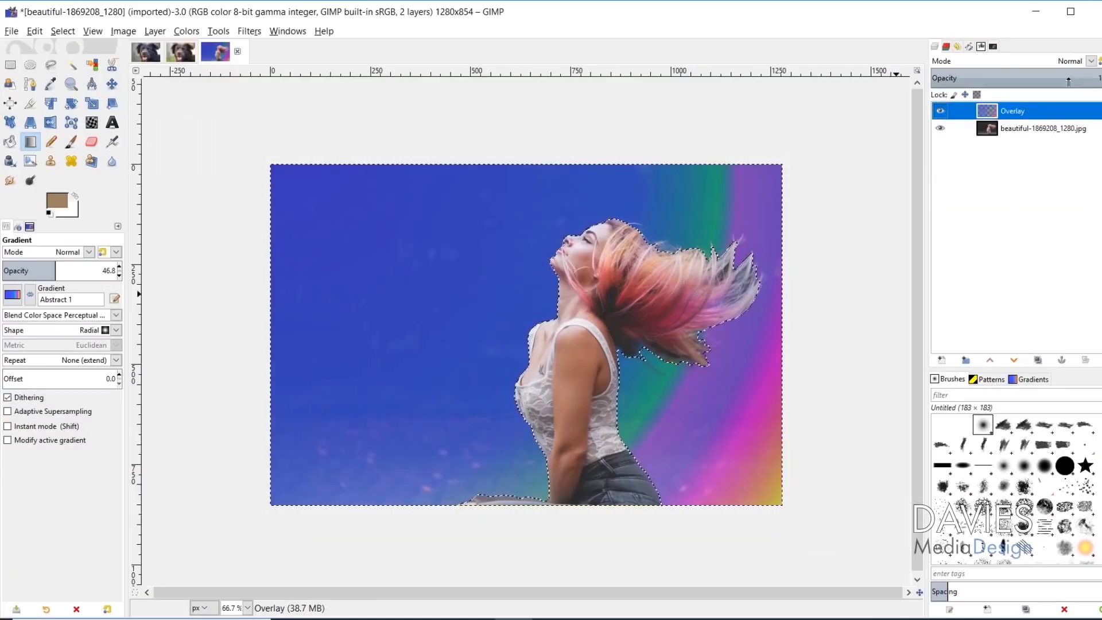
left_click(1091, 61)
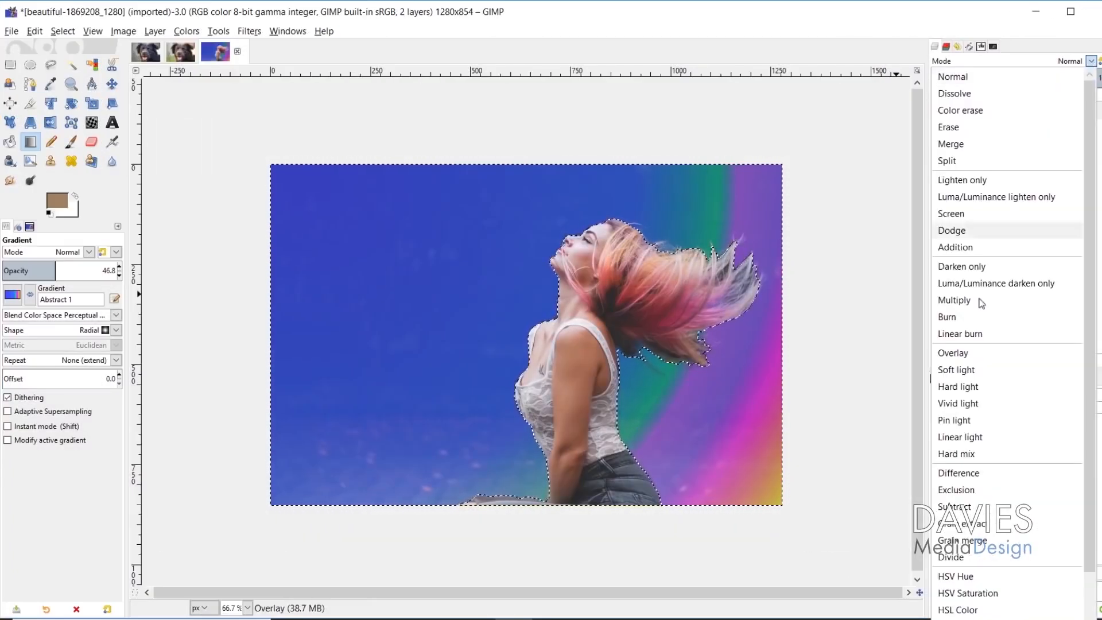
left_click(957, 369)
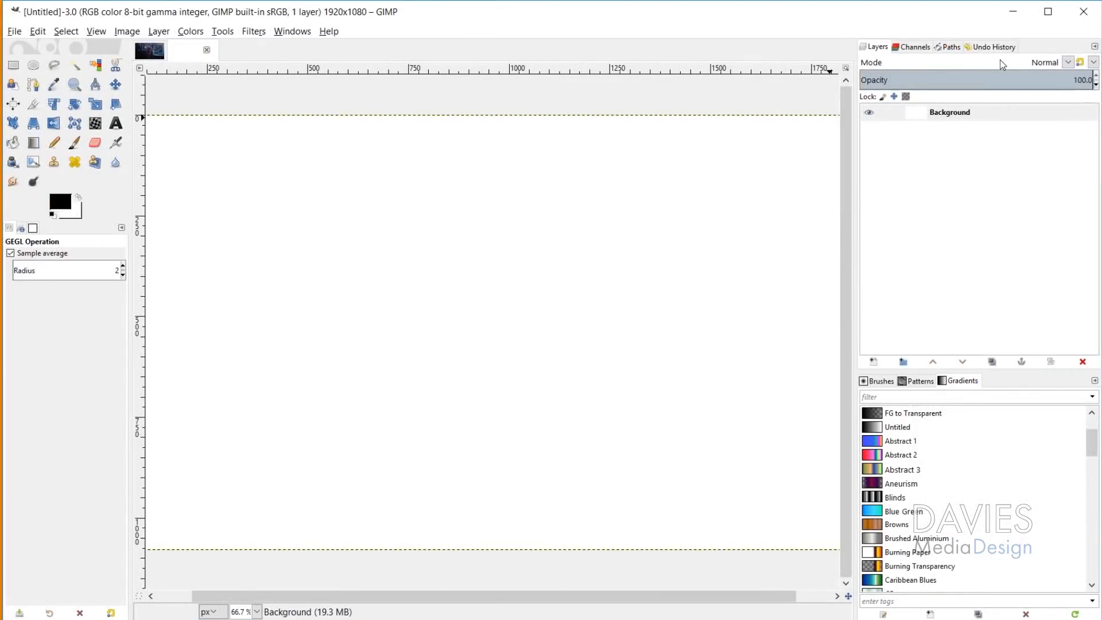
Step: Open women-1784755_1920.jpg from the recently used files and return to the photoshoot-night image
left_click(19, 36)
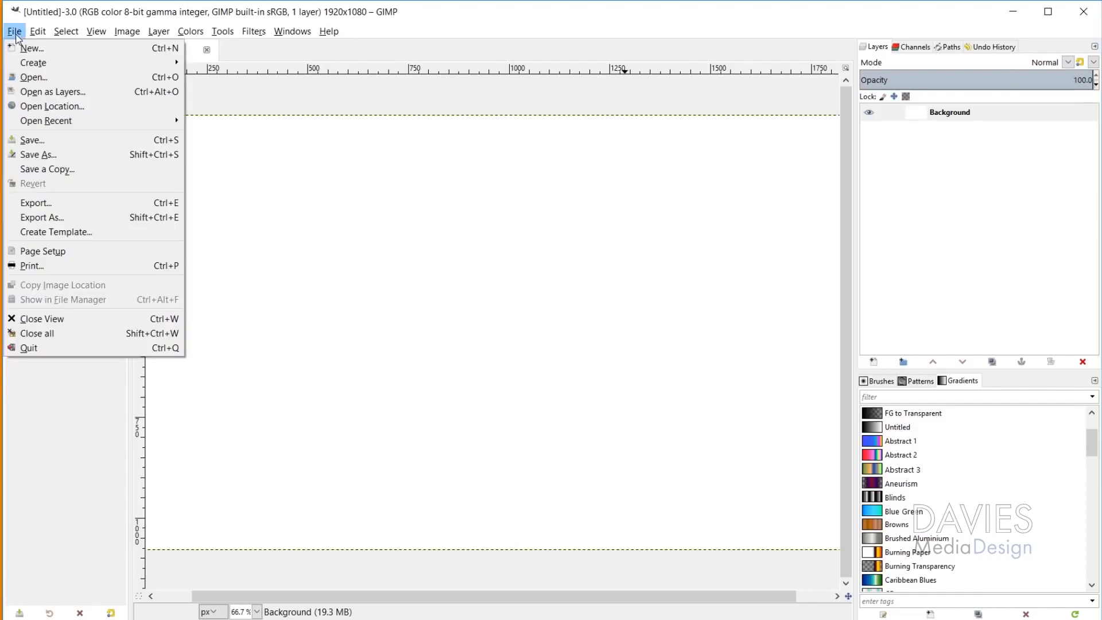
left_click(34, 77)
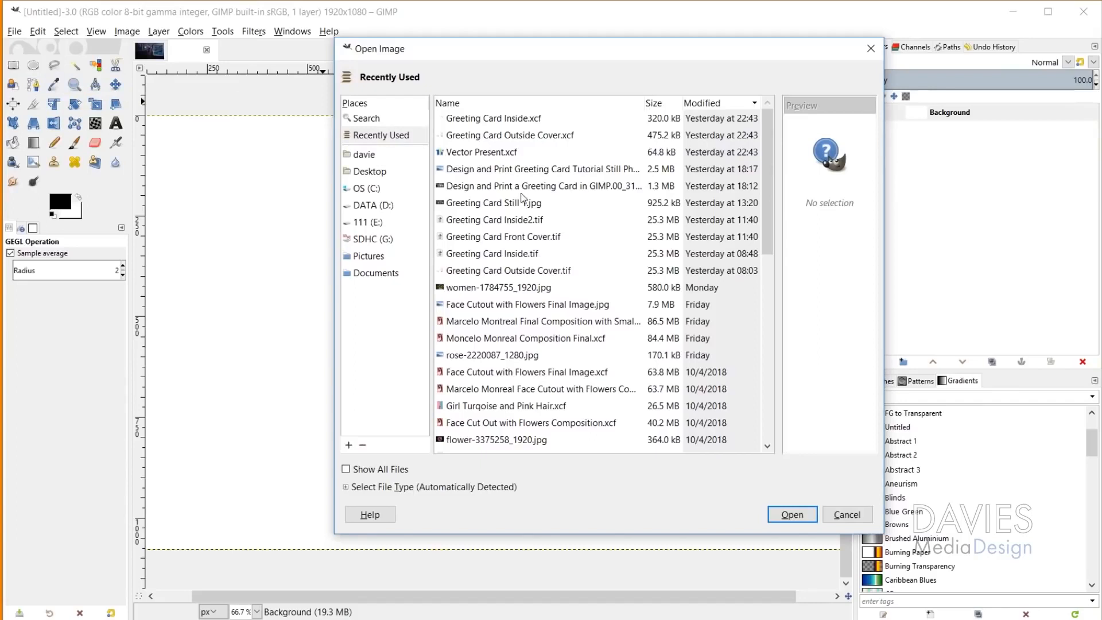
left_click(525, 288)
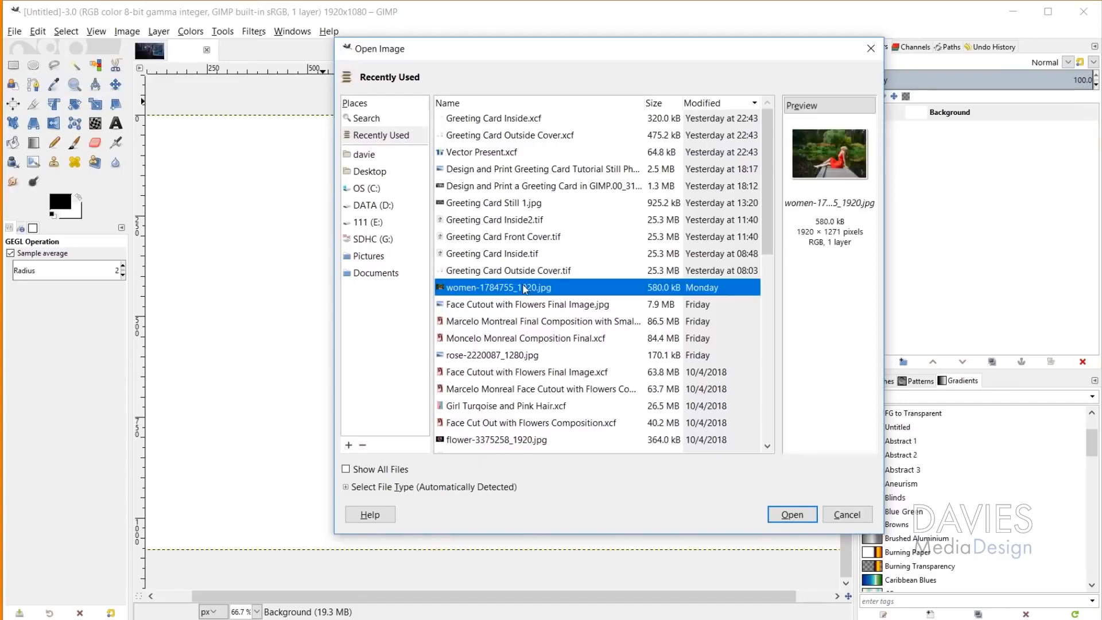
left_click(792, 515)
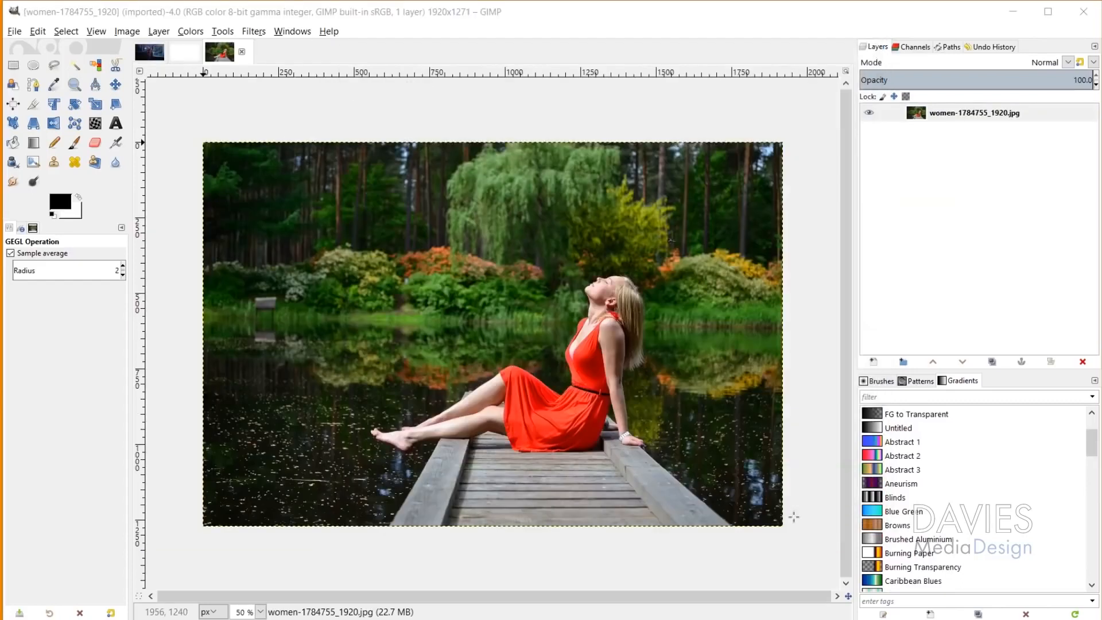
left_click(149, 53)
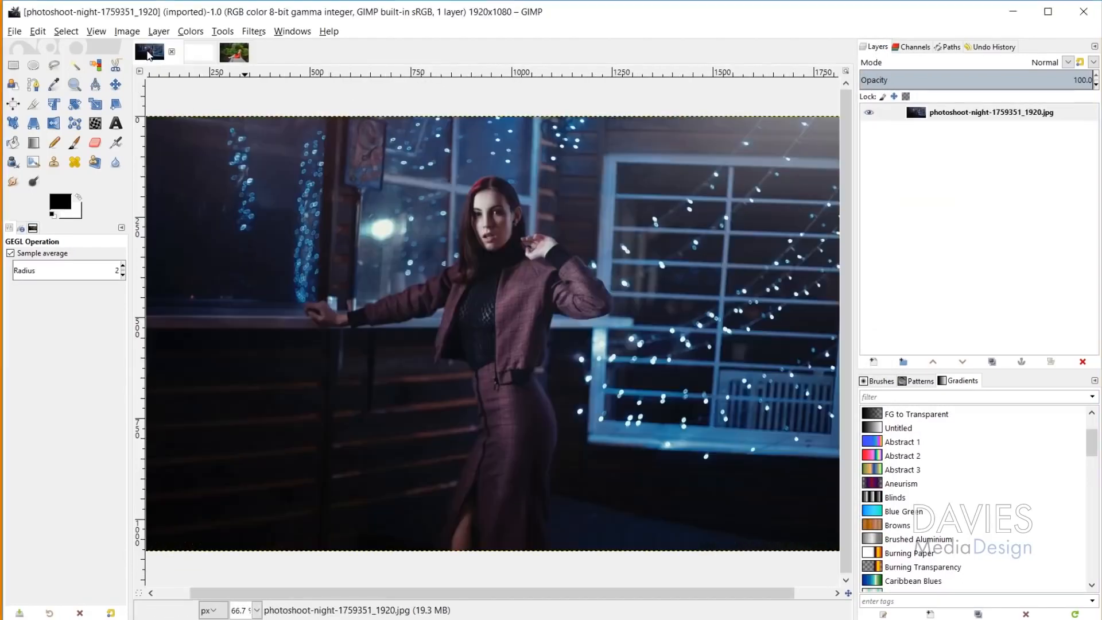
Step: Add women-1784755_1920.jpg from Downloads as a new layer above the photoshoot-night photo and select that layer
left_click(15, 31)
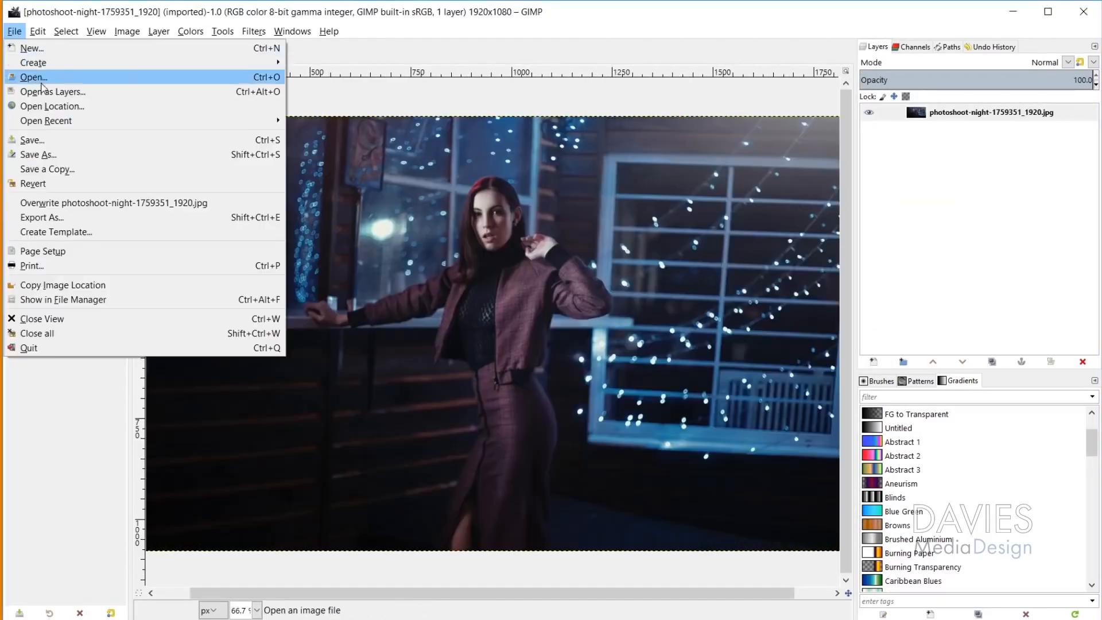
left_click(45, 94)
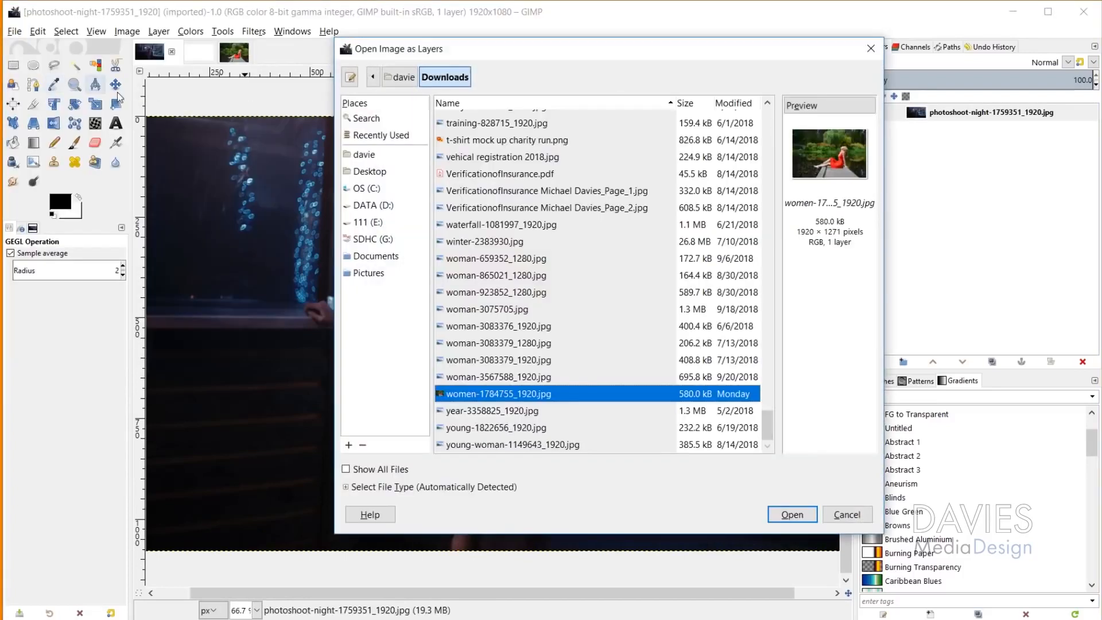
left_click(792, 514)
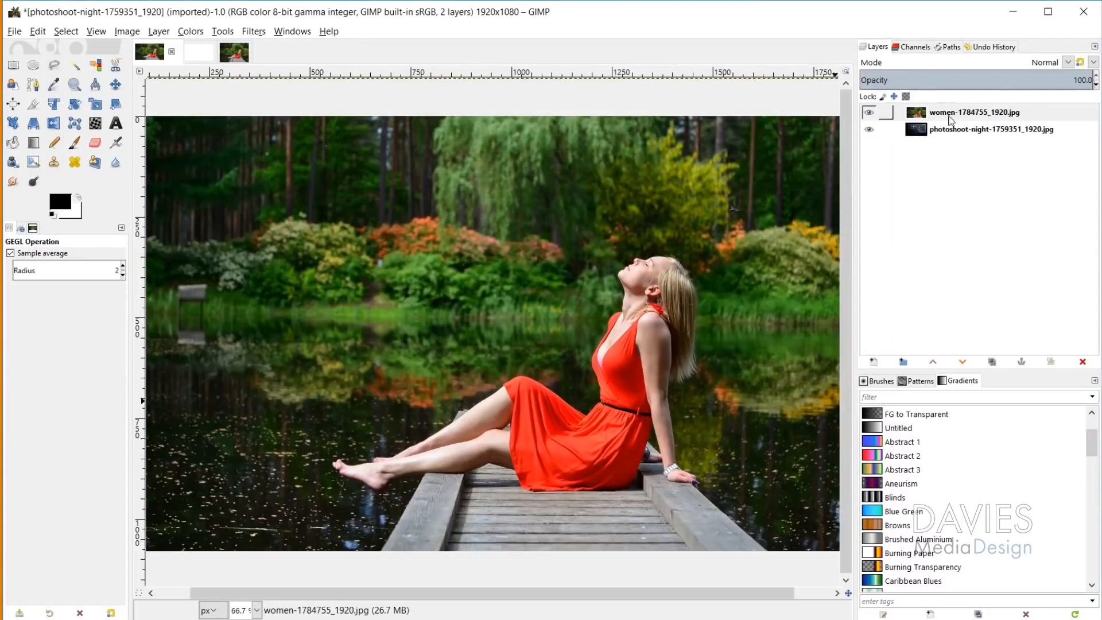
left_click(979, 115)
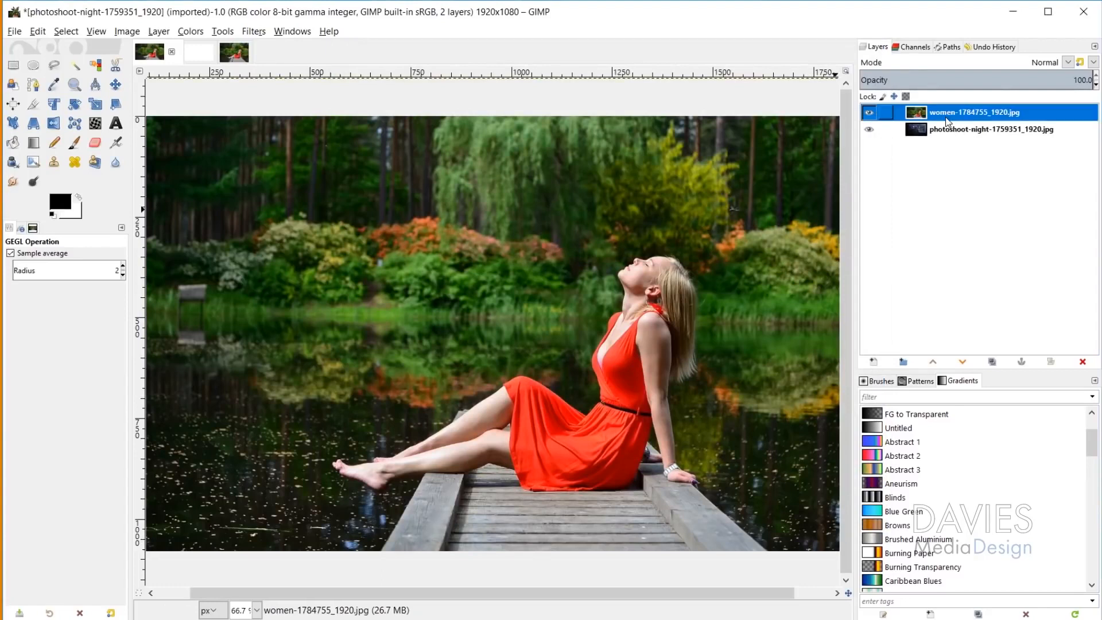
Step: Save the layered image as Woman in Red.xcf in the Photos\GIMP Photos folder on the DATA (D:) drive
left_click(15, 31)
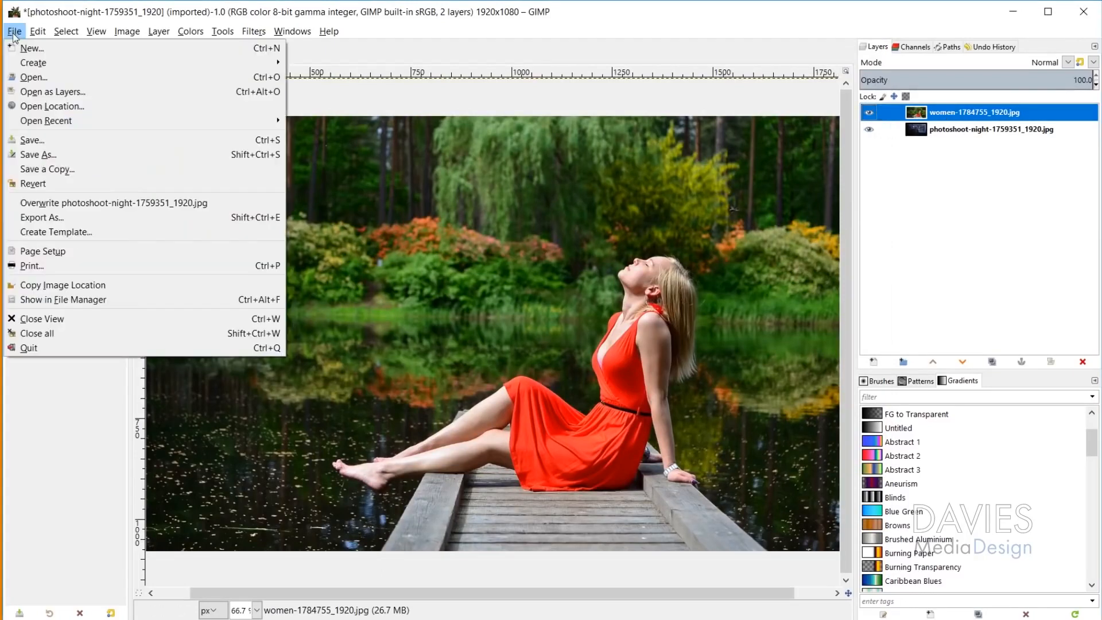
mouse_move(140, 123)
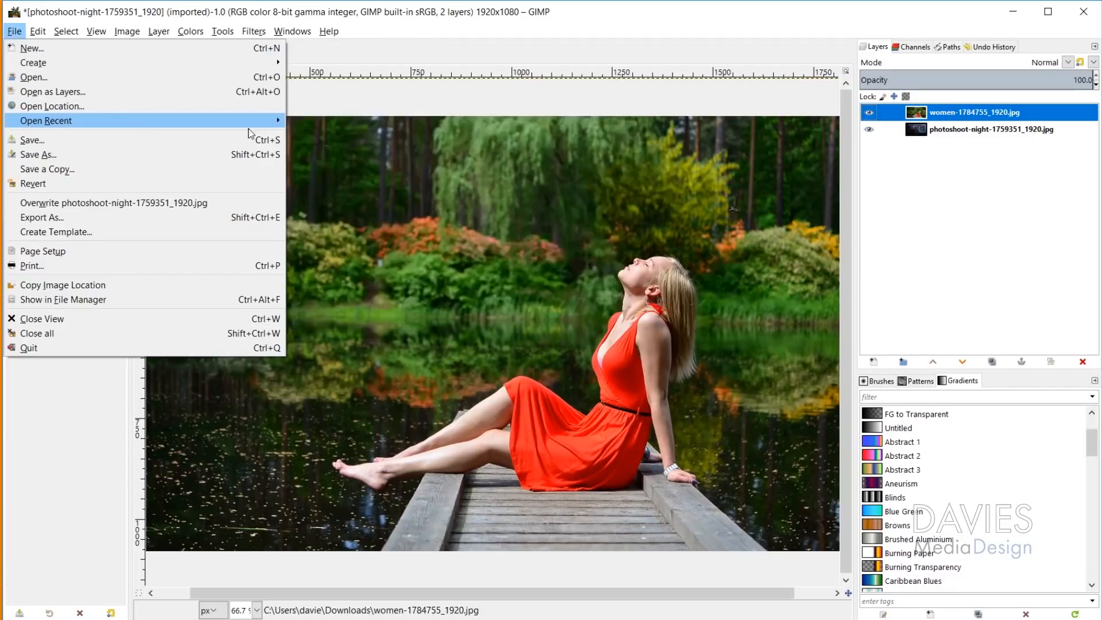
left_click(101, 147)
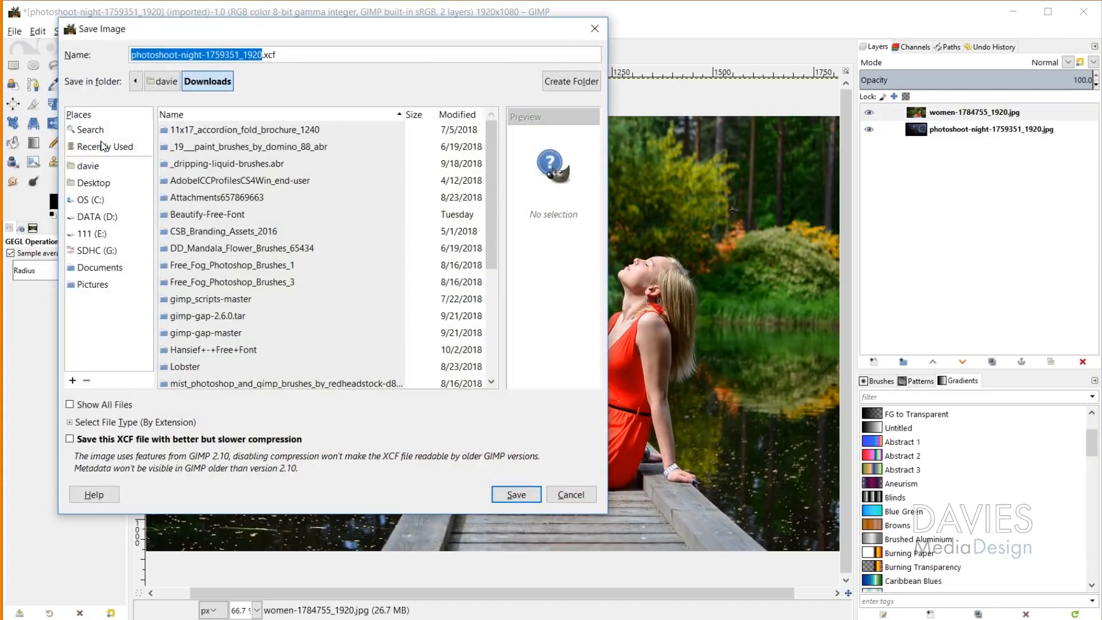
type("Woman in Red")
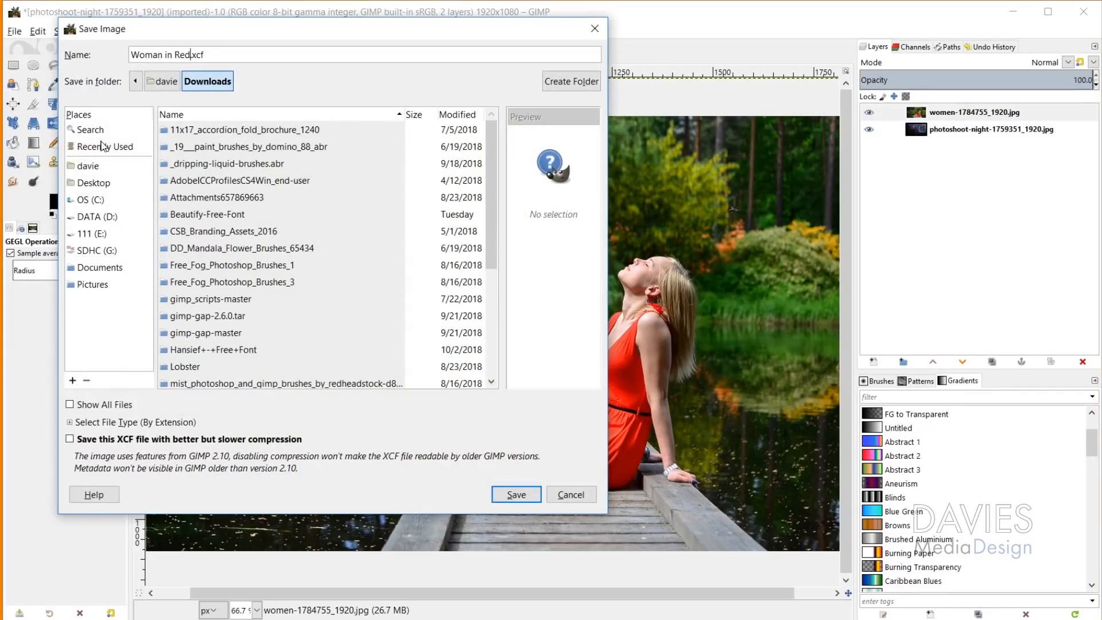
left_click(98, 220)
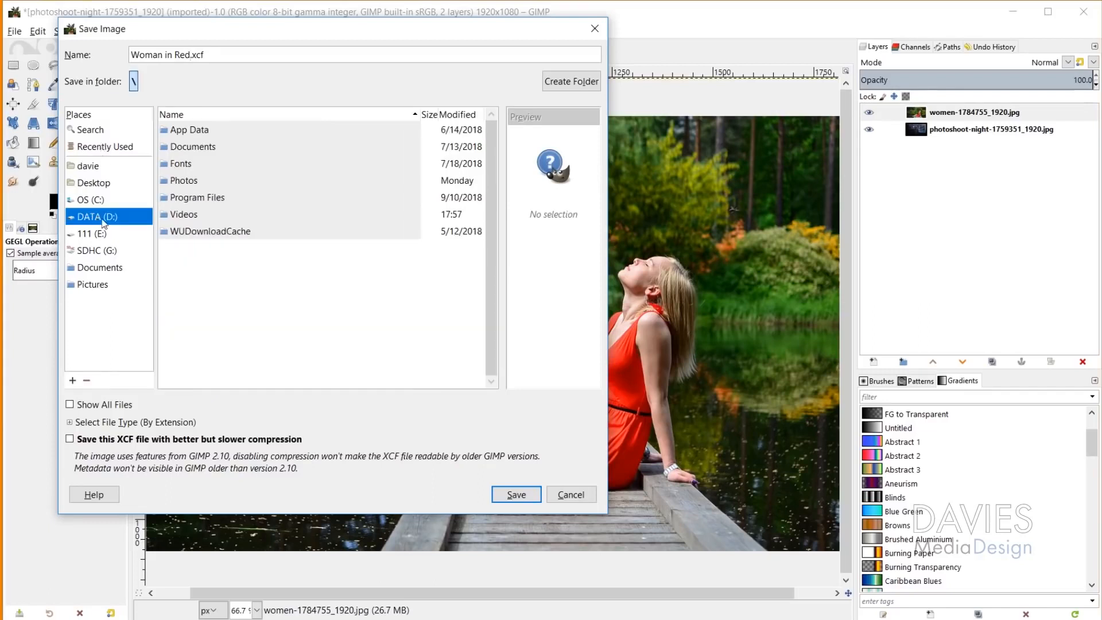
double_click(191, 182)
left_click(191, 149)
double_click(191, 148)
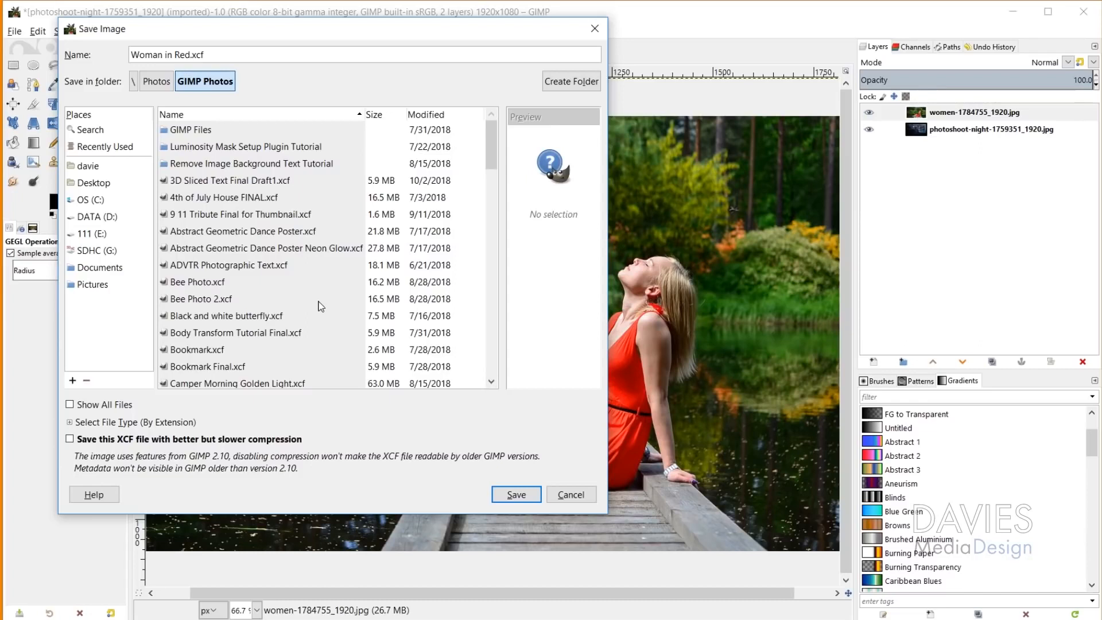
left_click(514, 496)
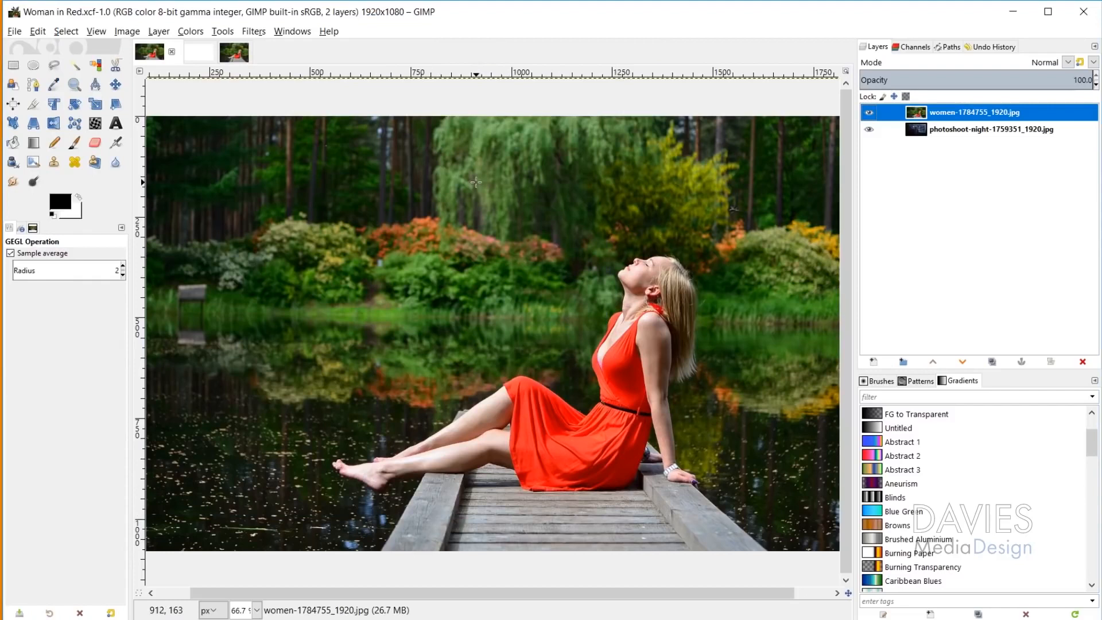
Step: Export the image as Woman in Red.jpg to the GIMP Photos folder, choosing JPEG image from the available file types
left_click(14, 31)
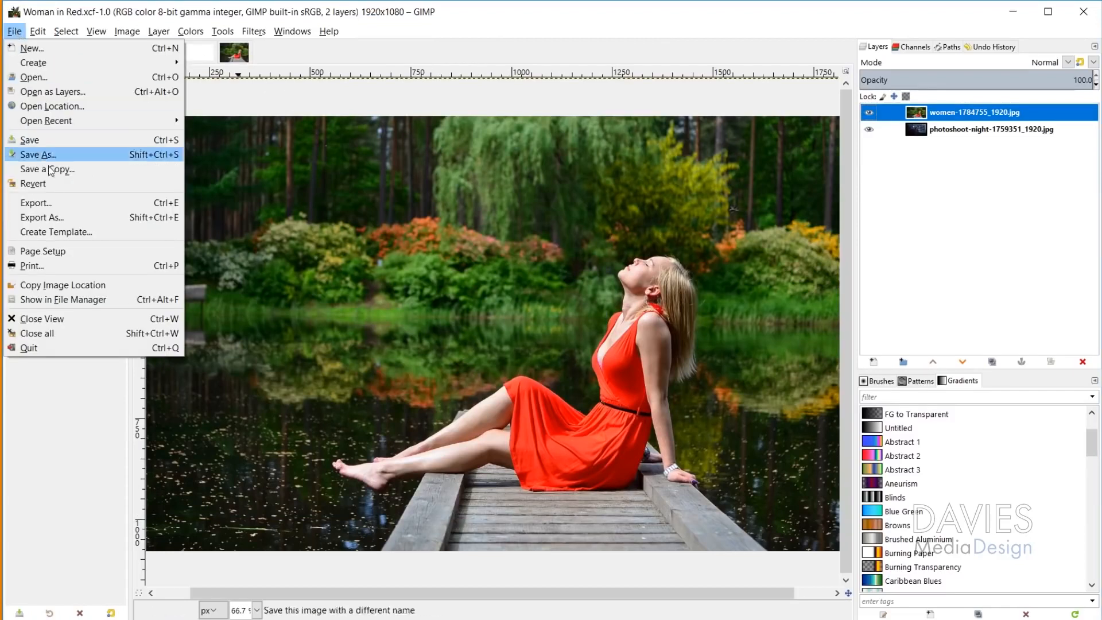
left_click(57, 218)
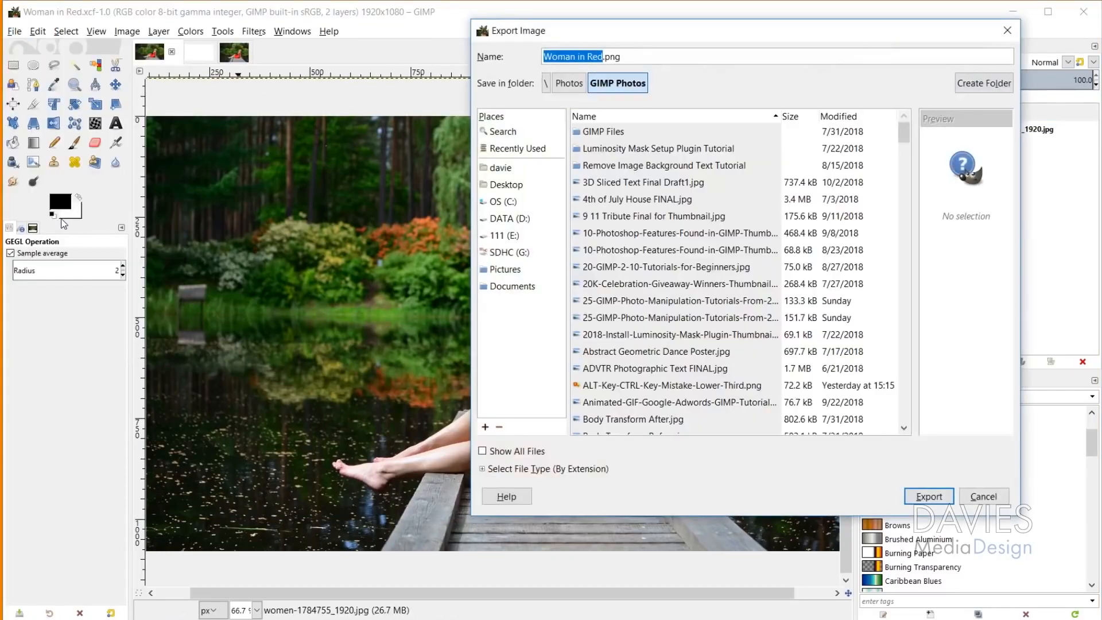
left_click(539, 470)
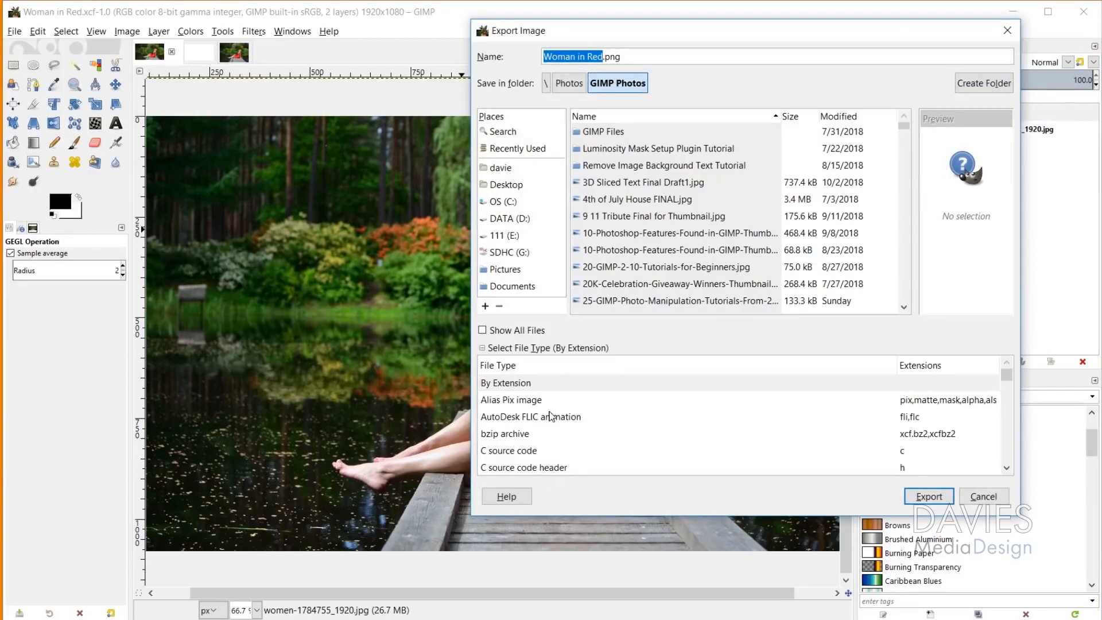
scroll(552, 414, "down", 5)
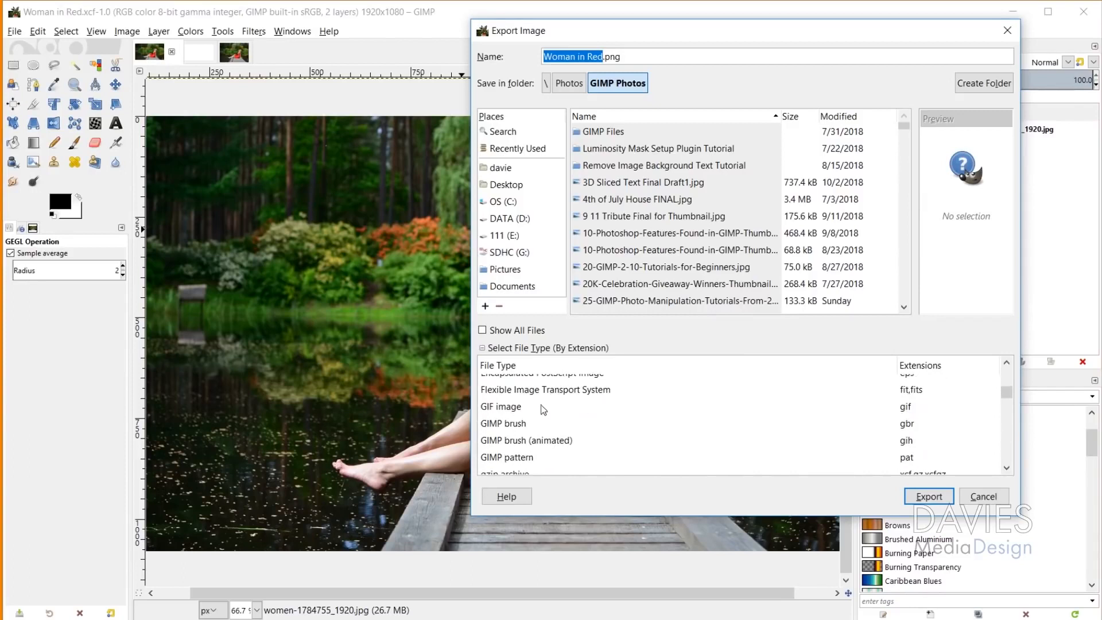
scroll(623, 415, "down", 2)
scroll(617, 421, "down", 2)
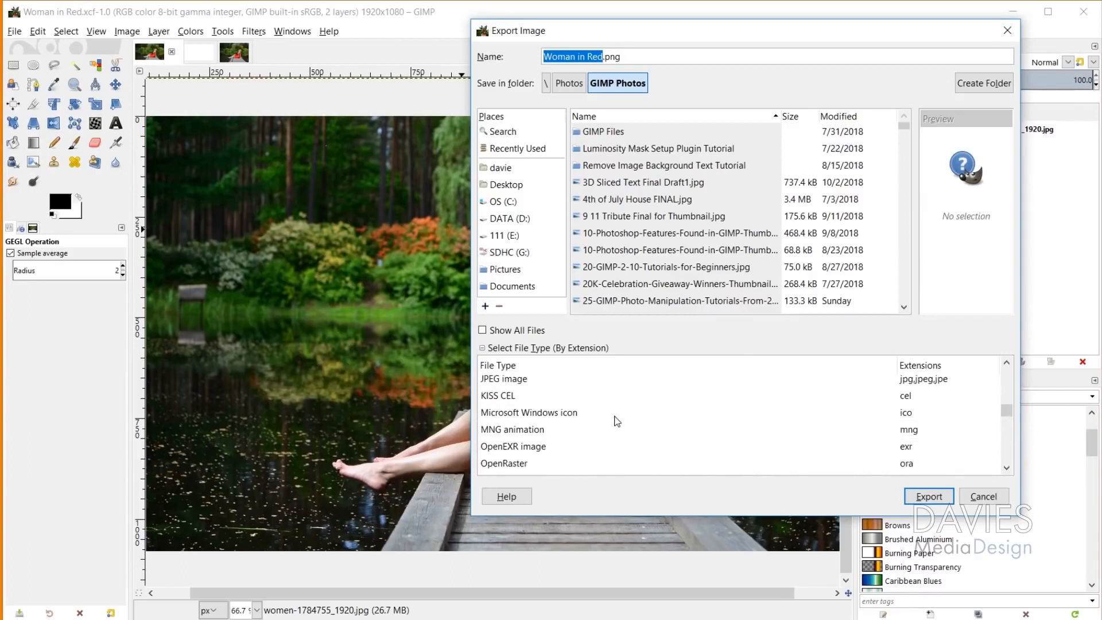
scroll(617, 421, "down", 3)
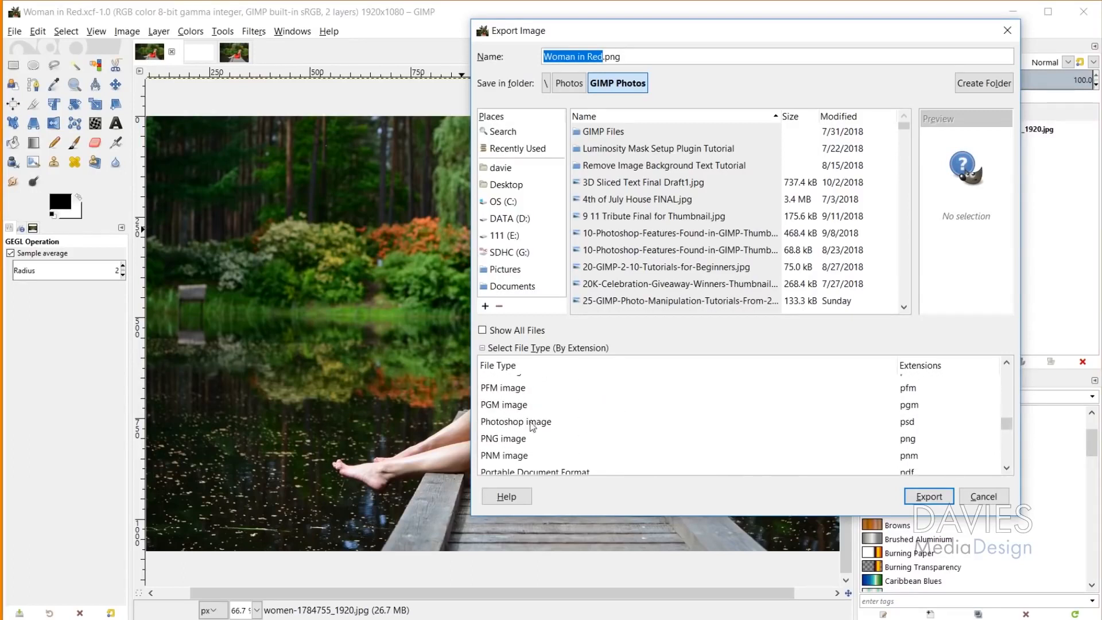
scroll(523, 432, "down", 1)
scroll(617, 435, "down", 1)
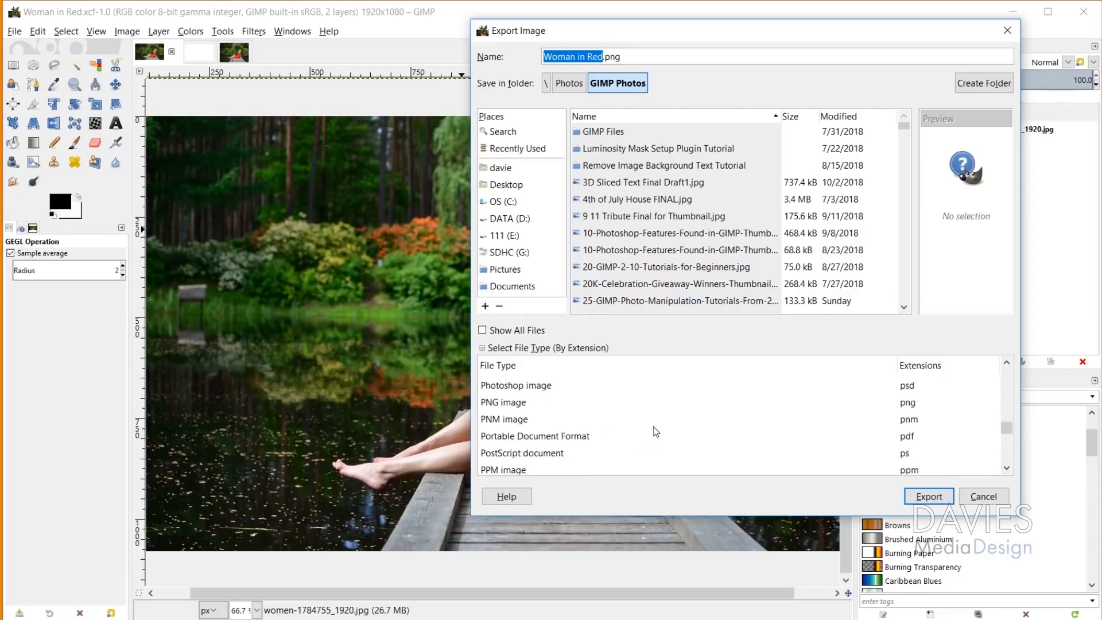
scroll(655, 428, "up", 5)
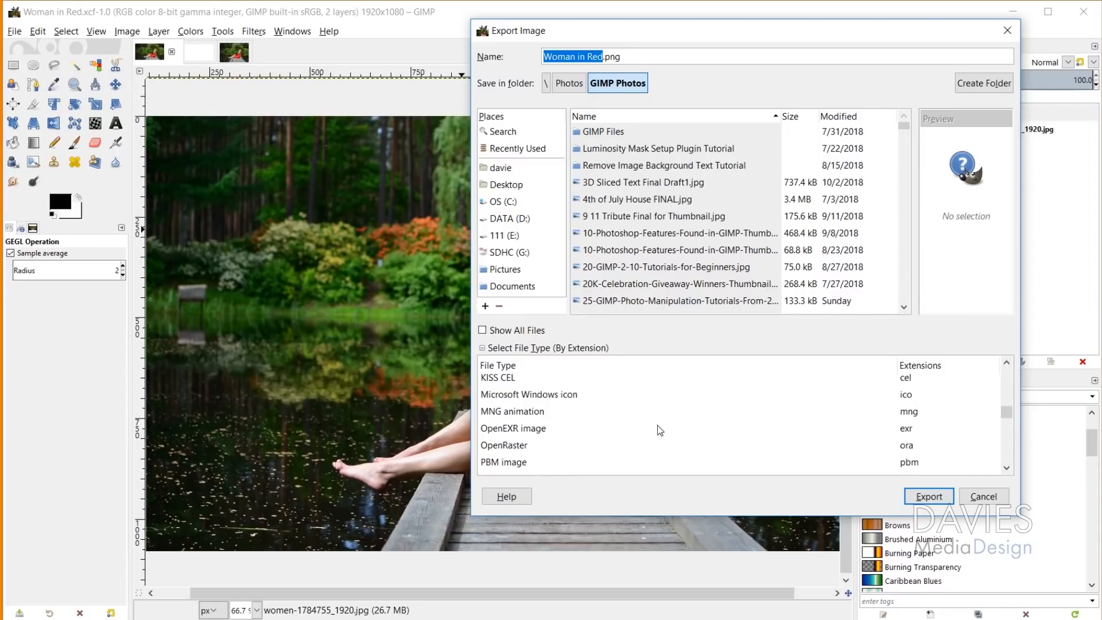
left_click(507, 416)
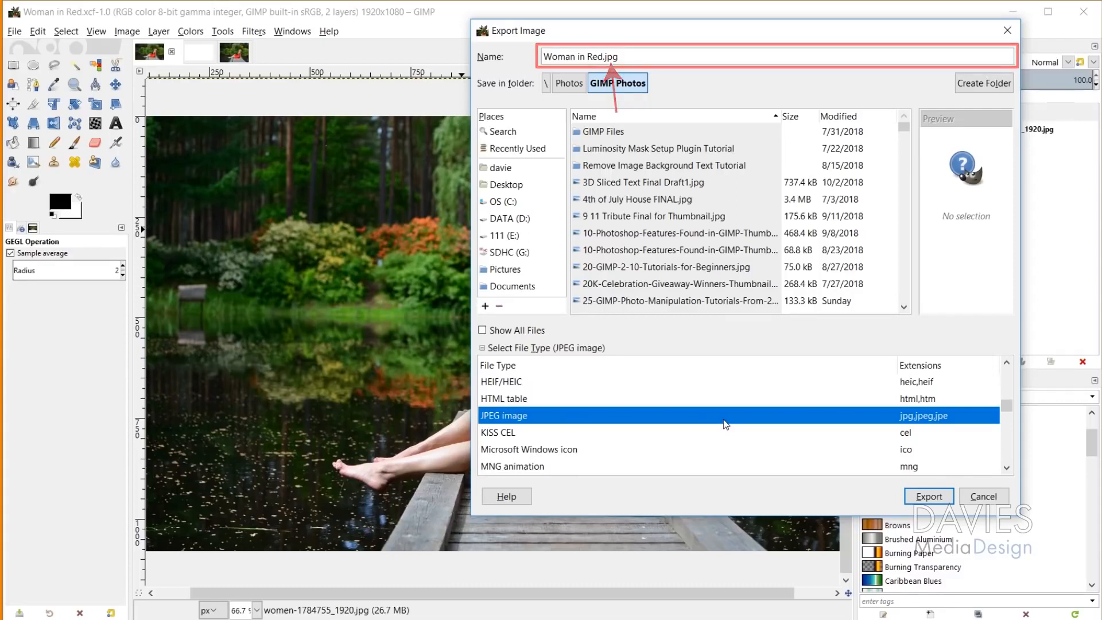
left_click(928, 496)
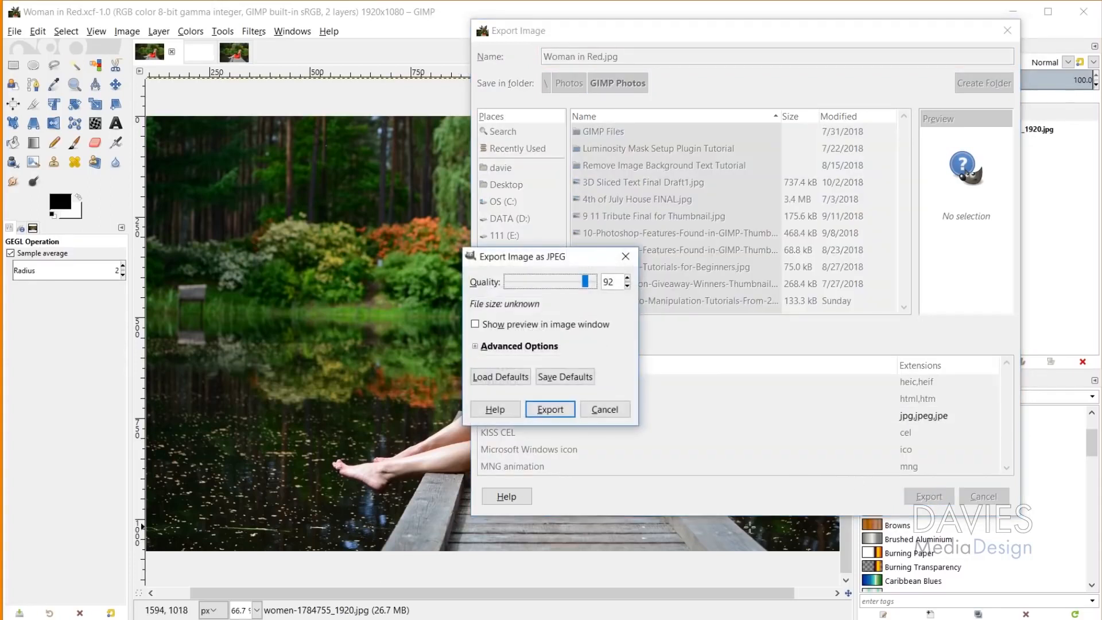
left_click(562, 412)
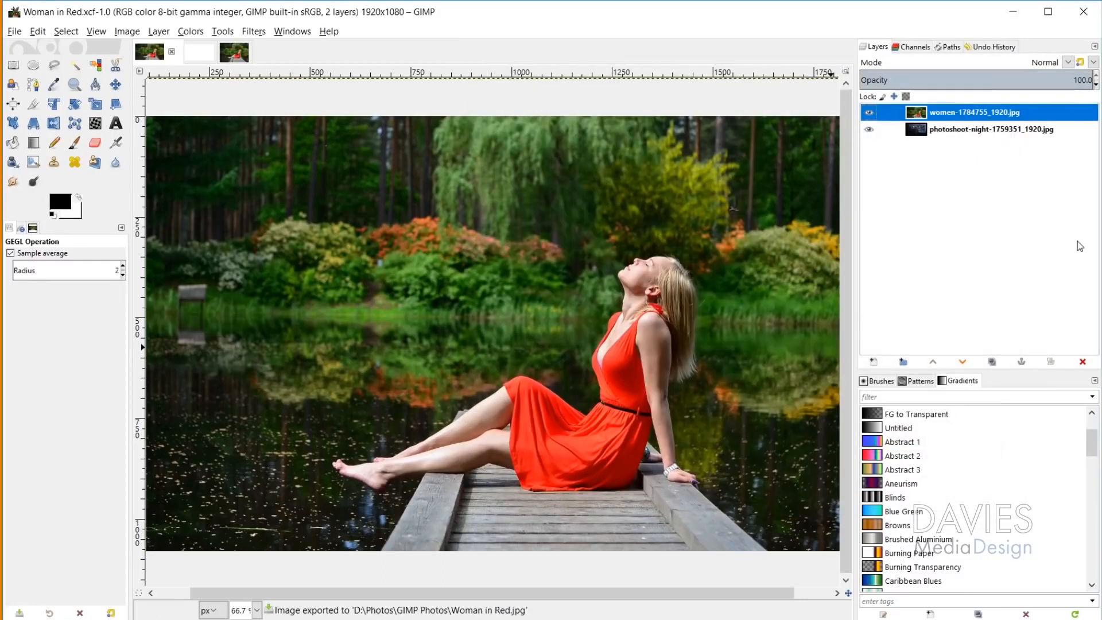
Step: Delete the women-1784755_1920.jpg layer from the image
left_click(1084, 362)
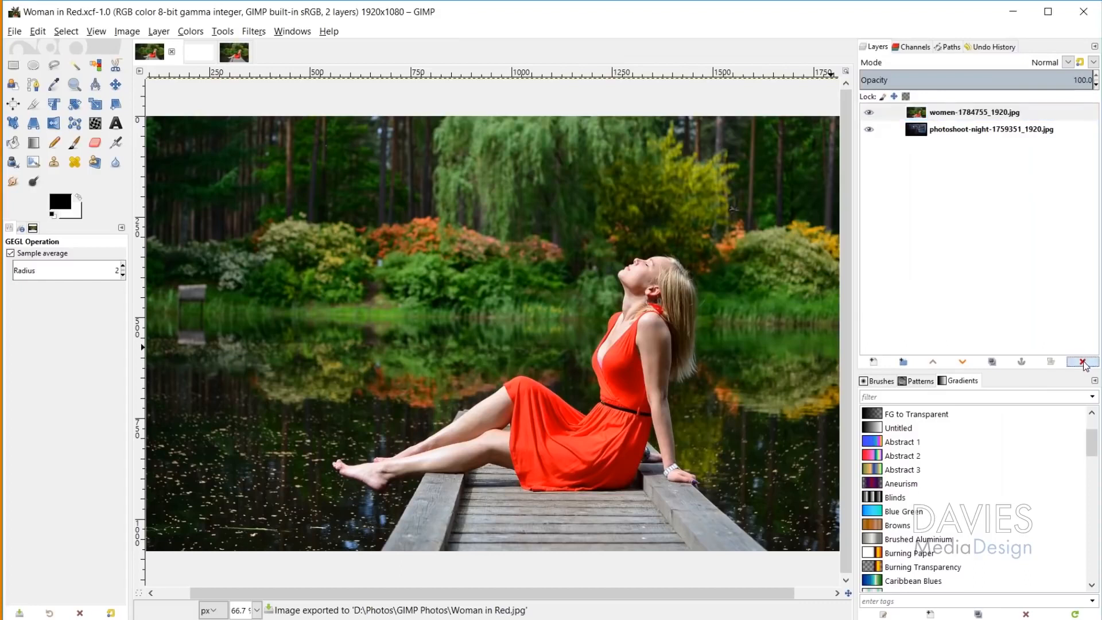